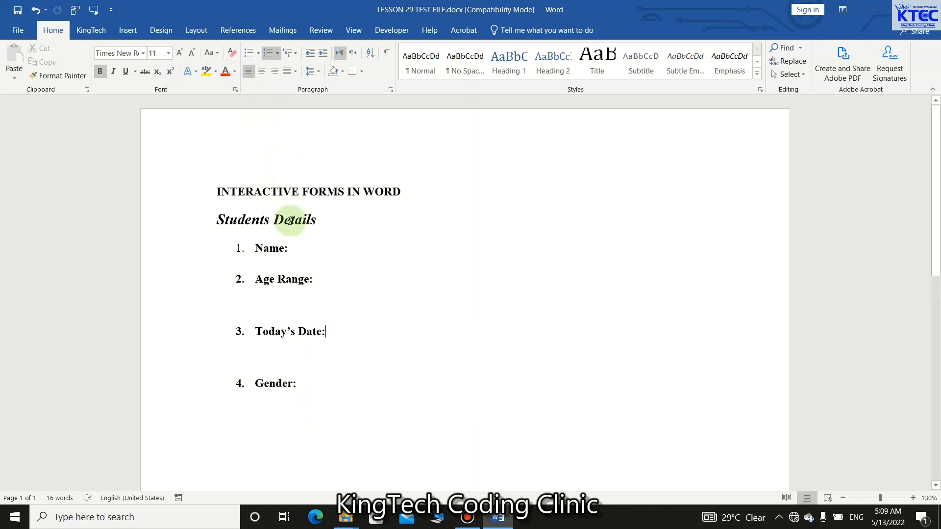
left_click(300, 246)
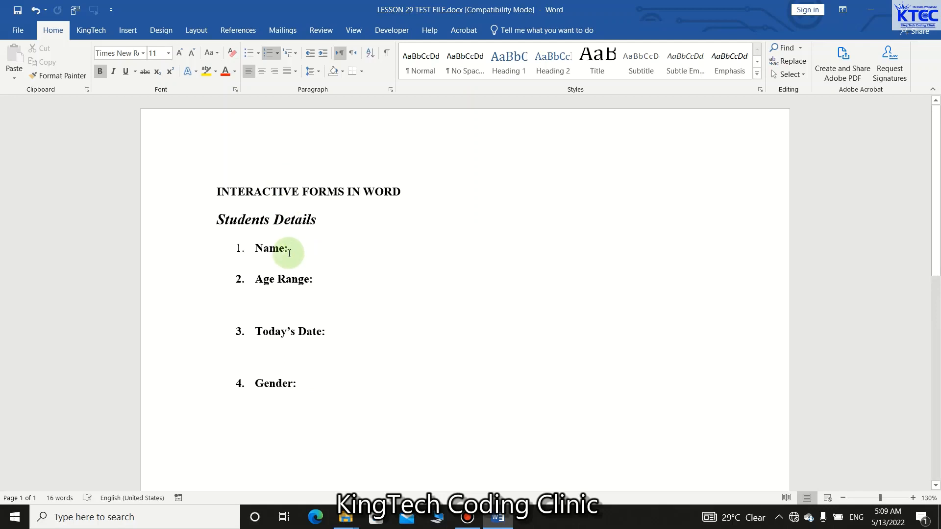
left_click(319, 283)
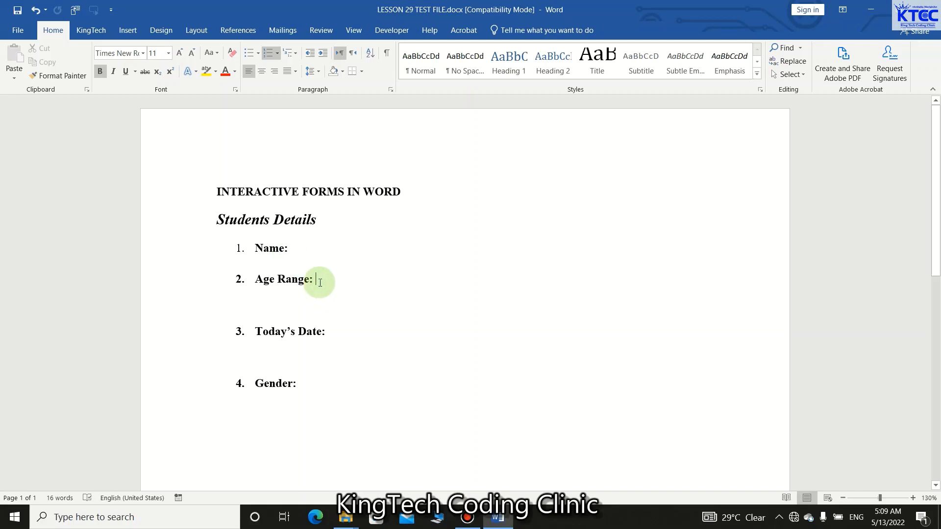
left_click(333, 329)
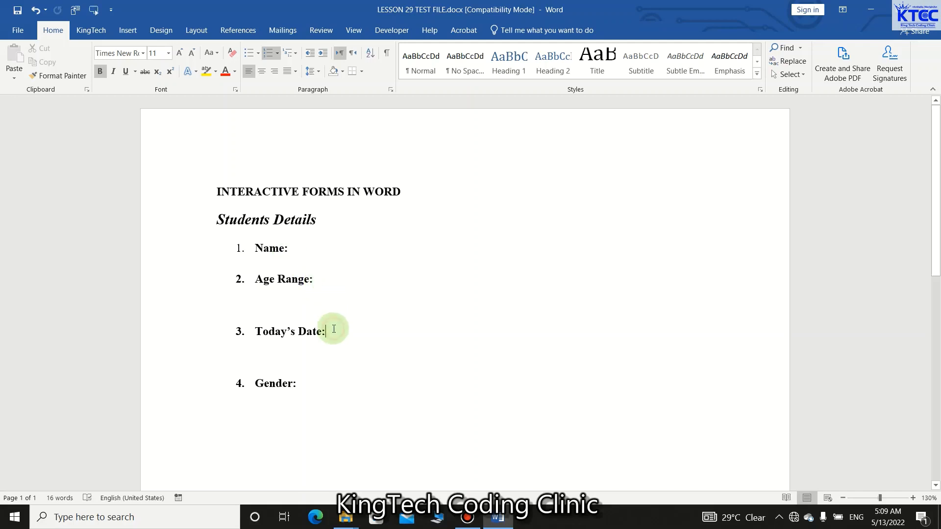
left_click(308, 386)
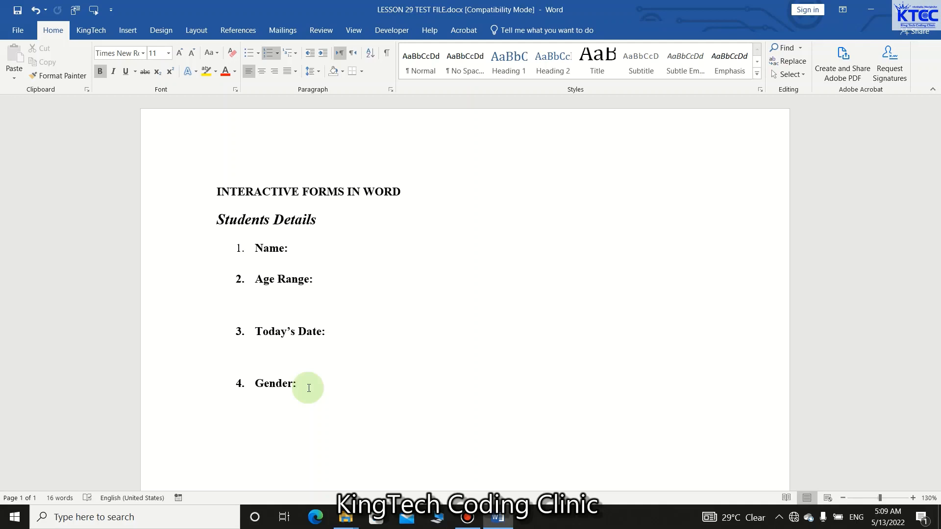
left_click(390, 30)
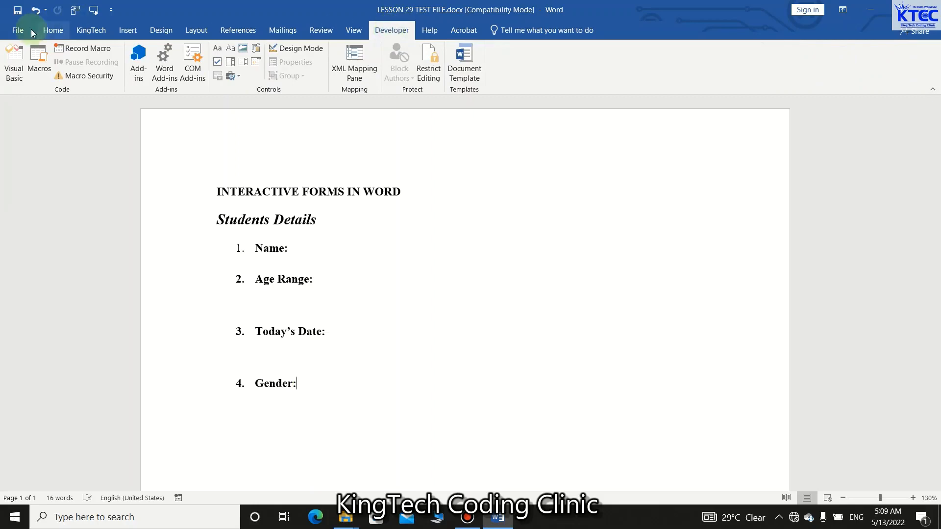
Turn off the Developer tab in the Customize Ribbon options and apply the change.
left_click(52, 31)
left_click(24, 31)
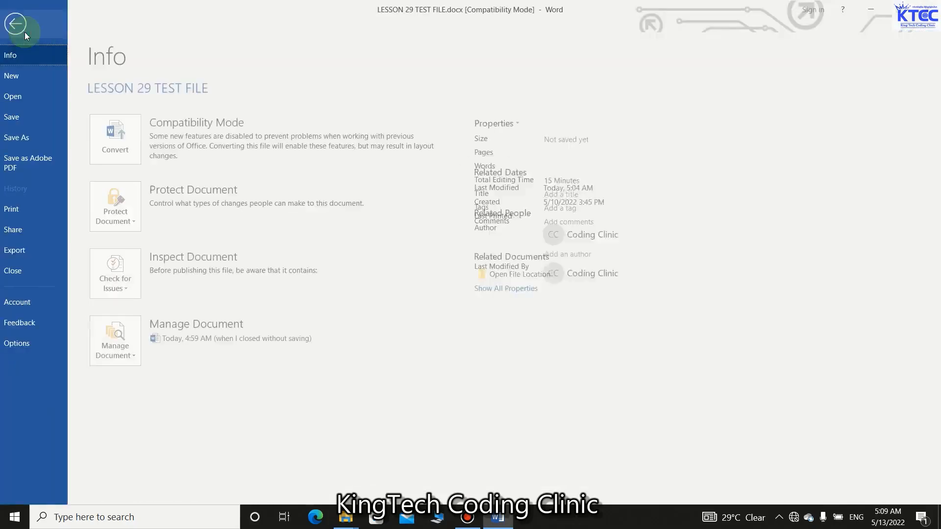
left_click(20, 345)
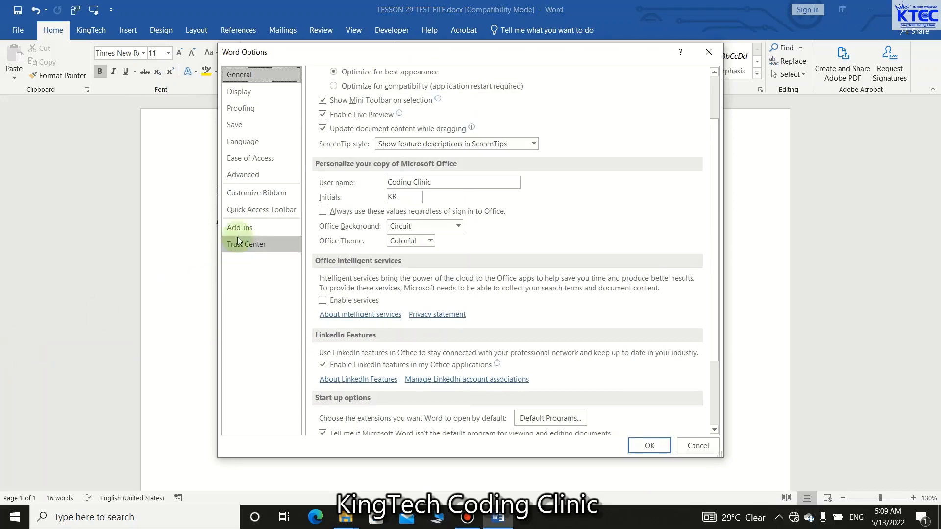
left_click(255, 196)
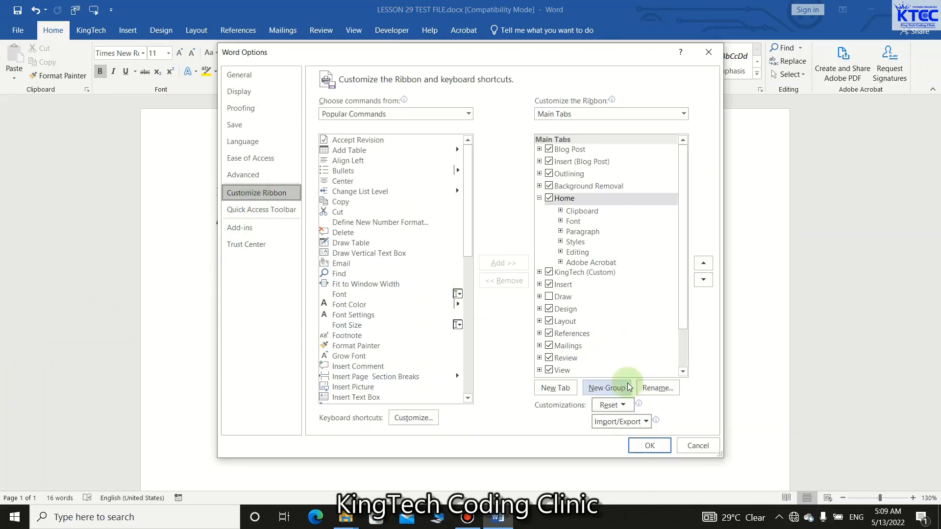
scroll(603, 339, "down", 1)
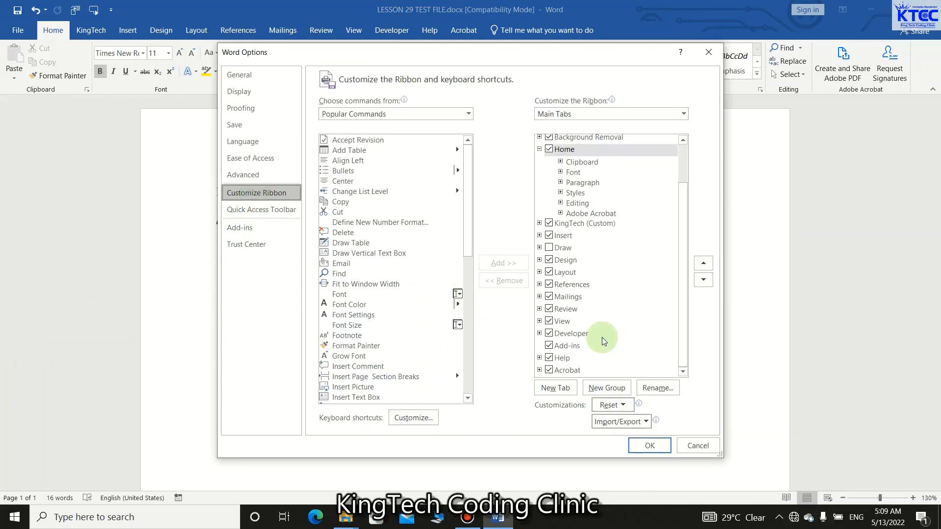
left_click(550, 334)
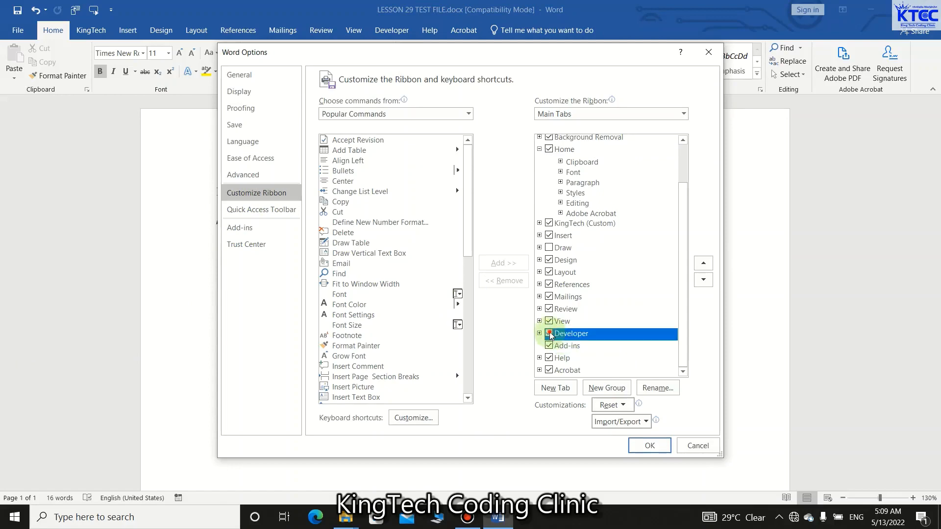
left_click(640, 447)
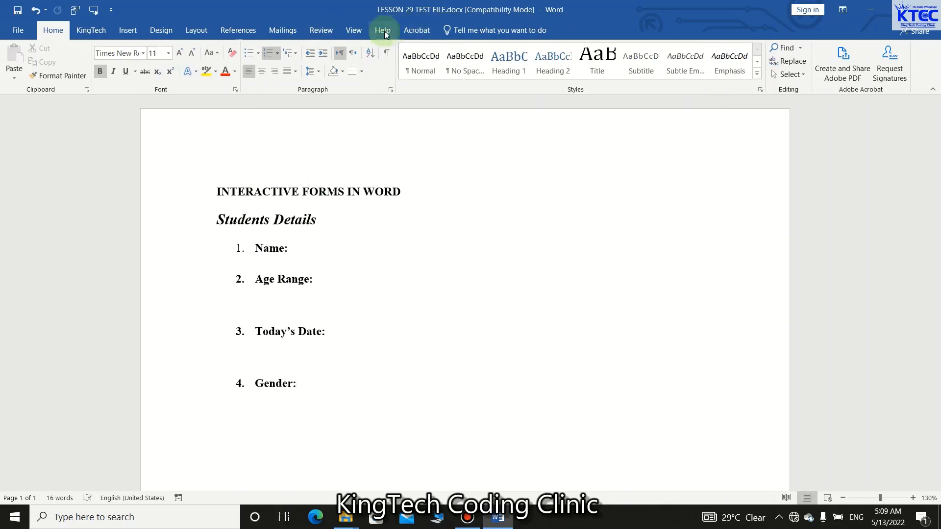
Enable the Developer tab in the Customize Ribbon options and apply the change.
left_click(24, 30)
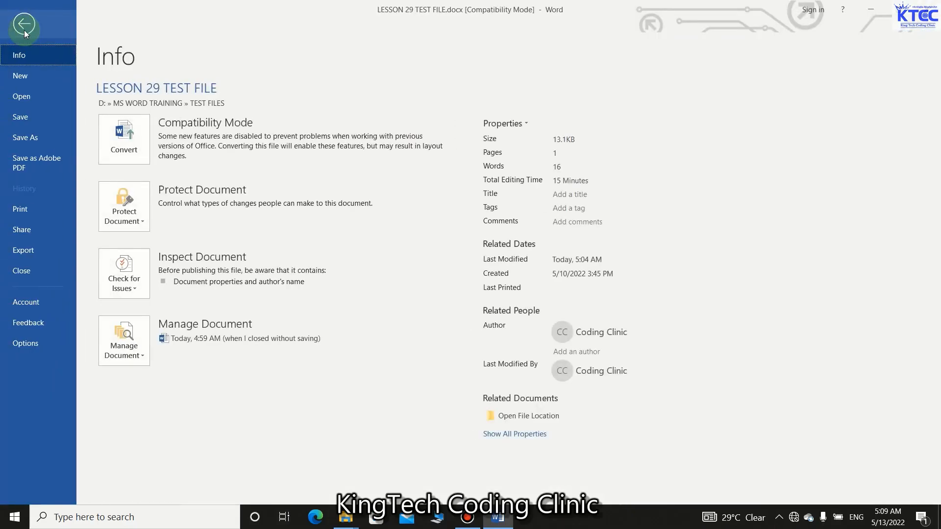
left_click(35, 345)
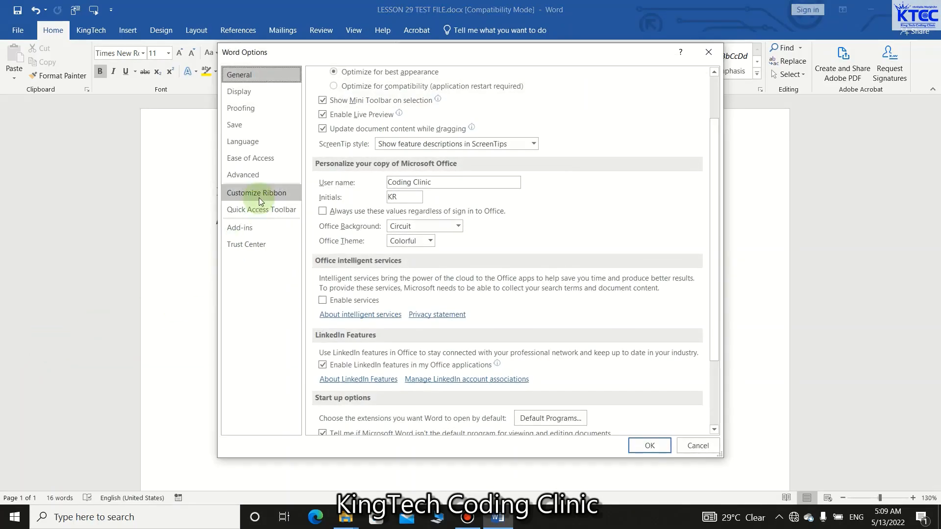
left_click(260, 199)
scroll(588, 343, "down", 2)
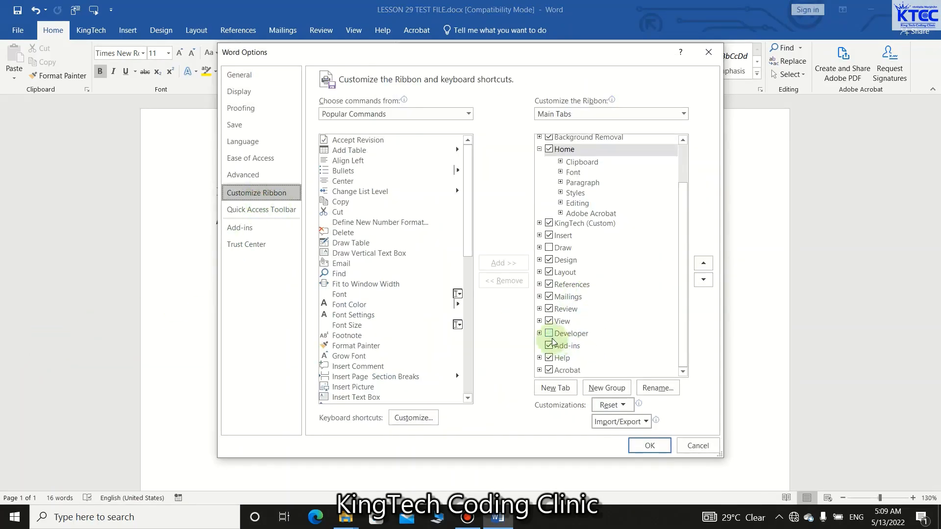
left_click(549, 333)
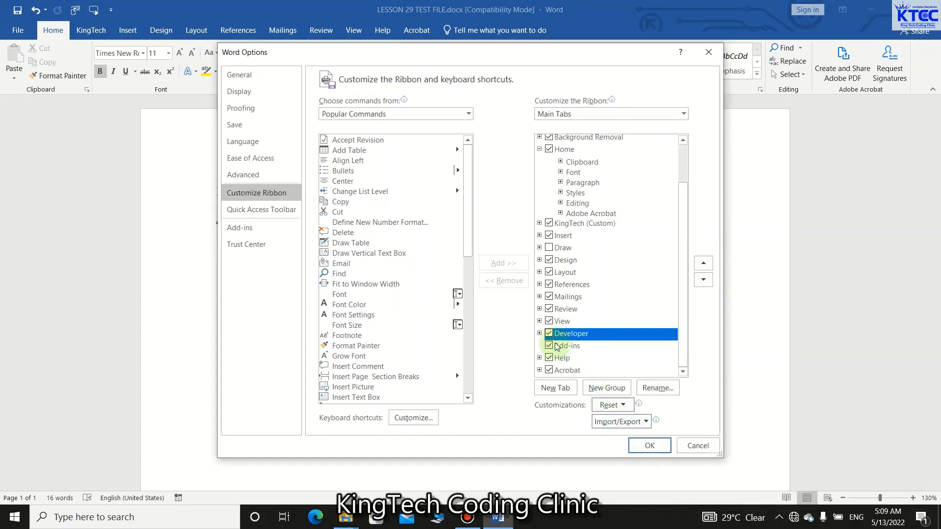
left_click(633, 443)
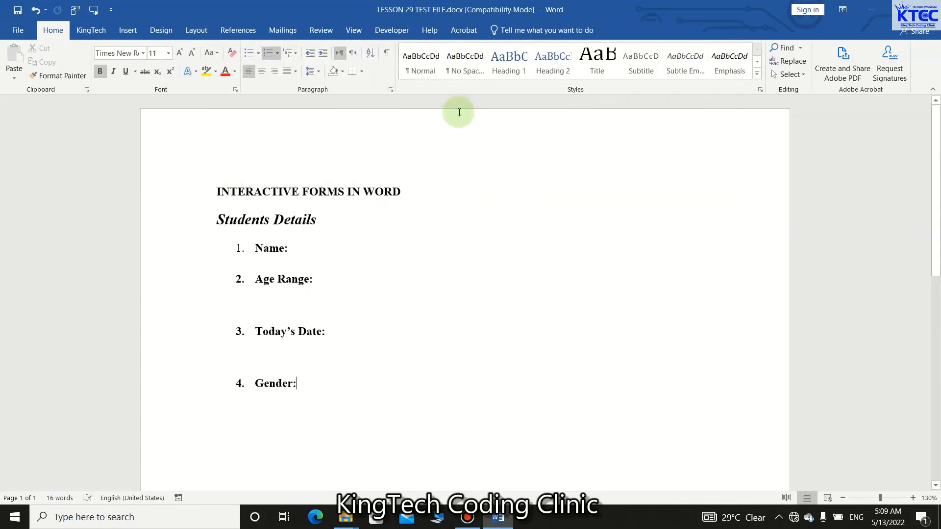
Insert a rich text content control after the "Name:" label.
left_click(392, 31)
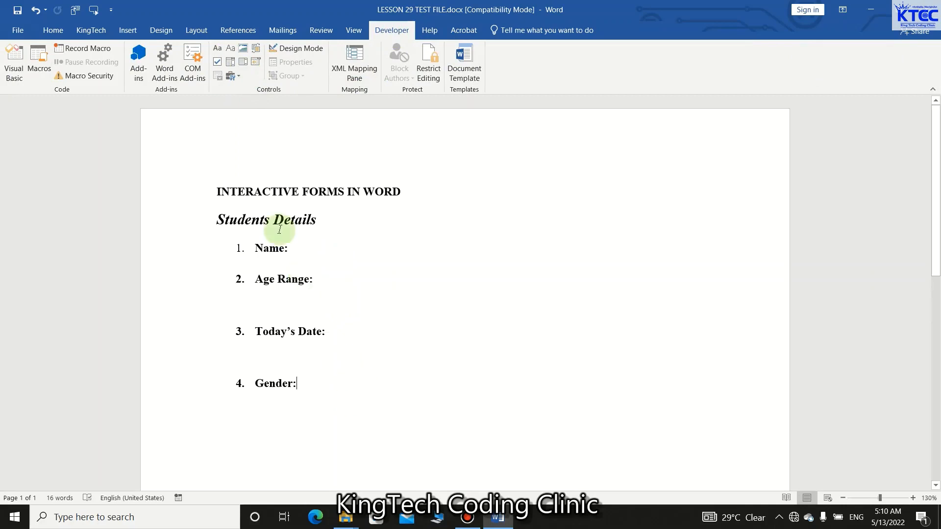
left_click(296, 246)
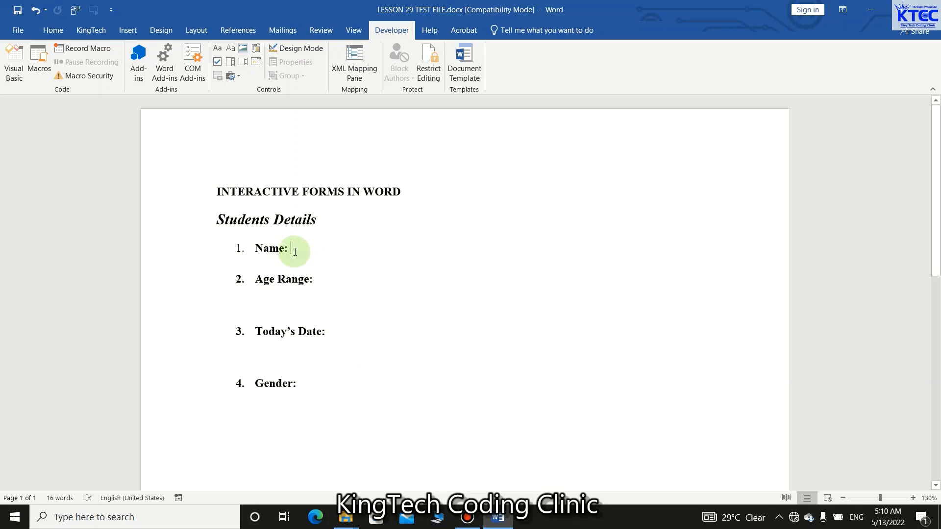
left_click(214, 49)
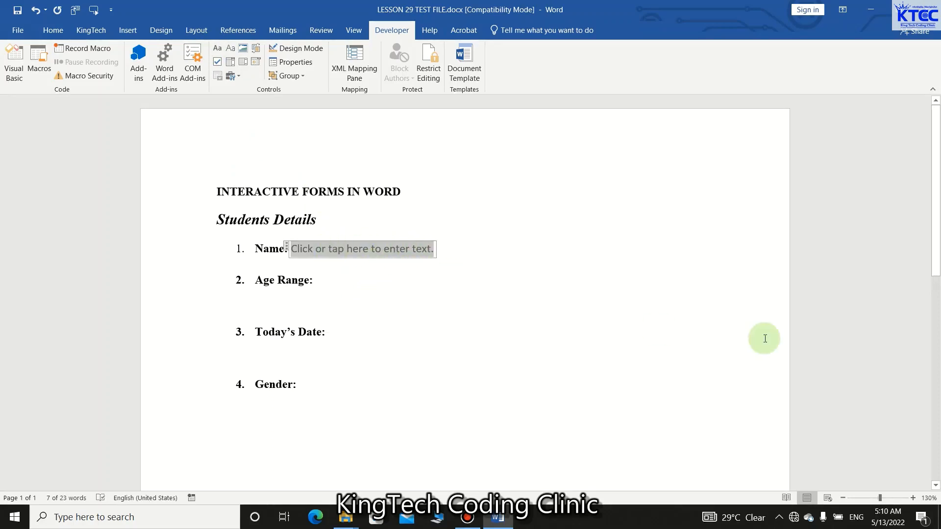
Enter the student's full name in the rich text content control beside "Name:".
type("BaN")
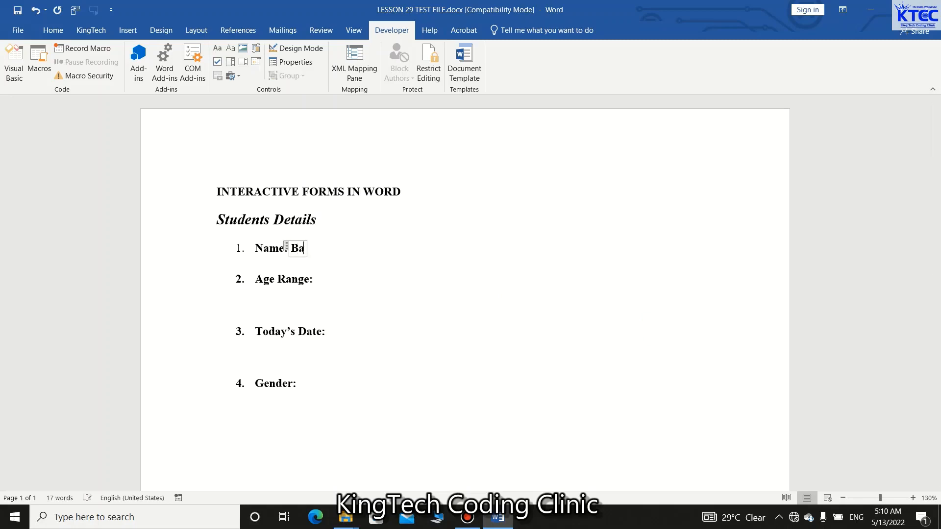
key("BackSpace")
type("Ba")
key("BackSpace")
key("BackSpace")
type("ba Yakub")
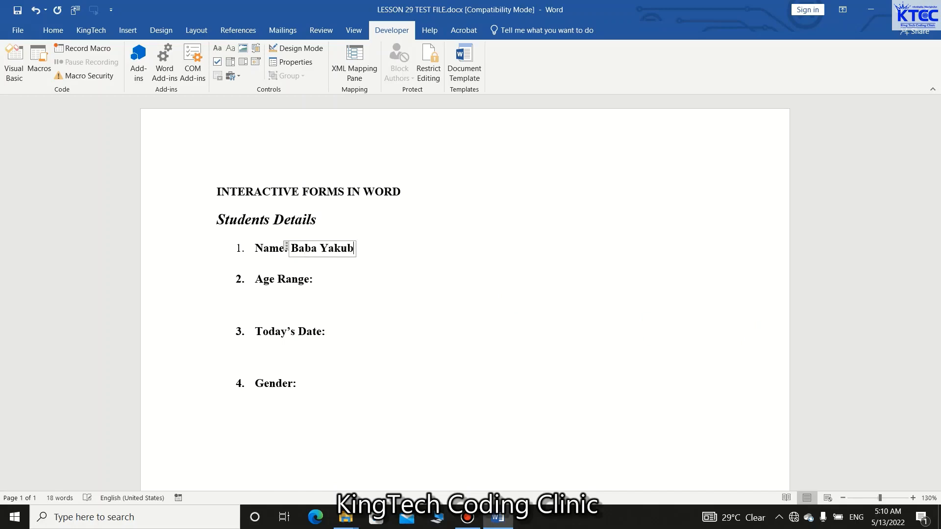
left_click(491, 298)
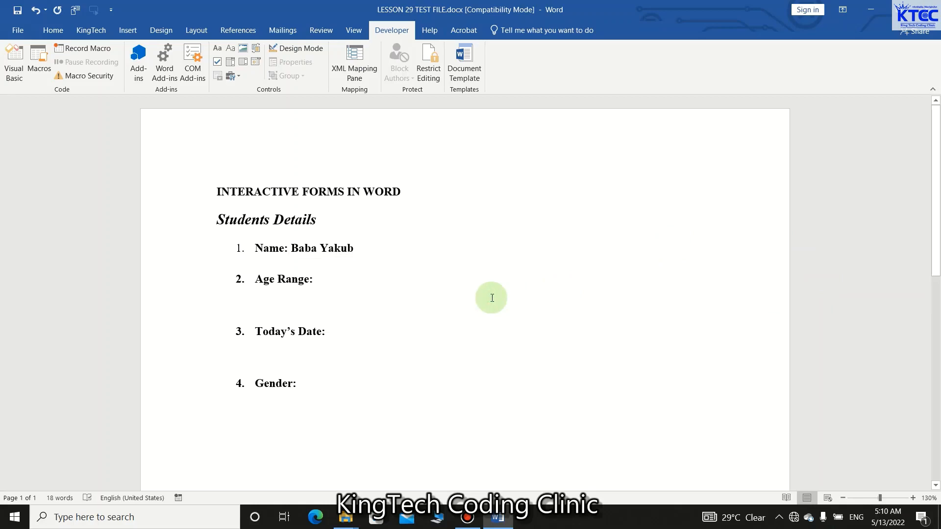
left_click(348, 248)
left_click(320, 255)
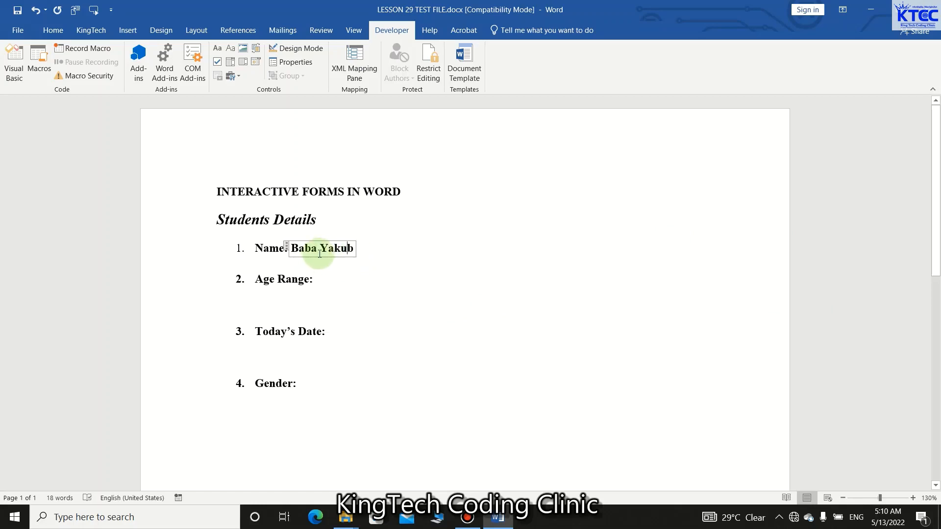
Insert a drop-down list content control after the "Age Range:" label and expand its list of choices.
left_click(332, 284)
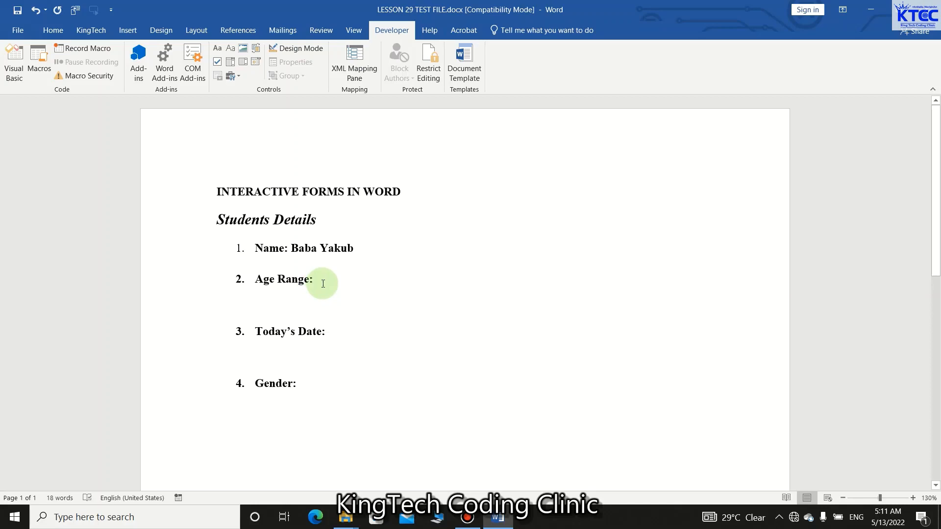
left_click(323, 281)
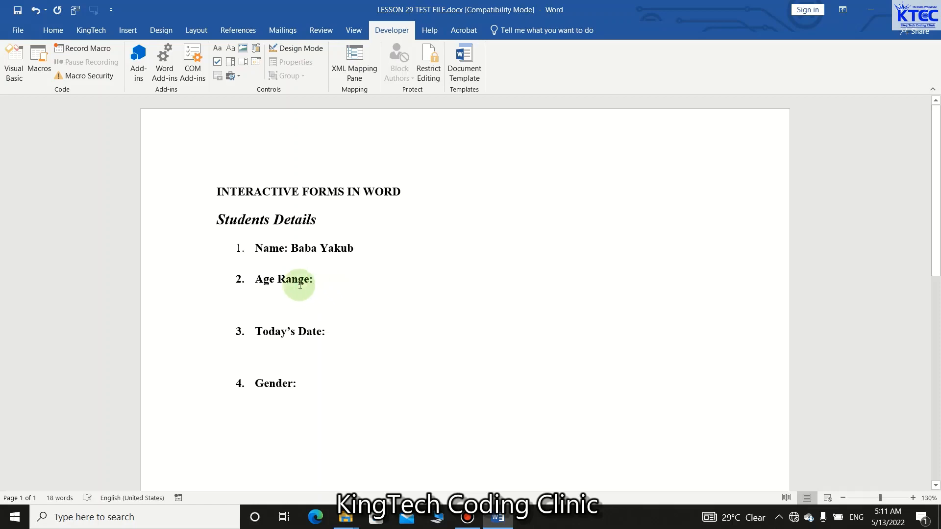
left_click(243, 61)
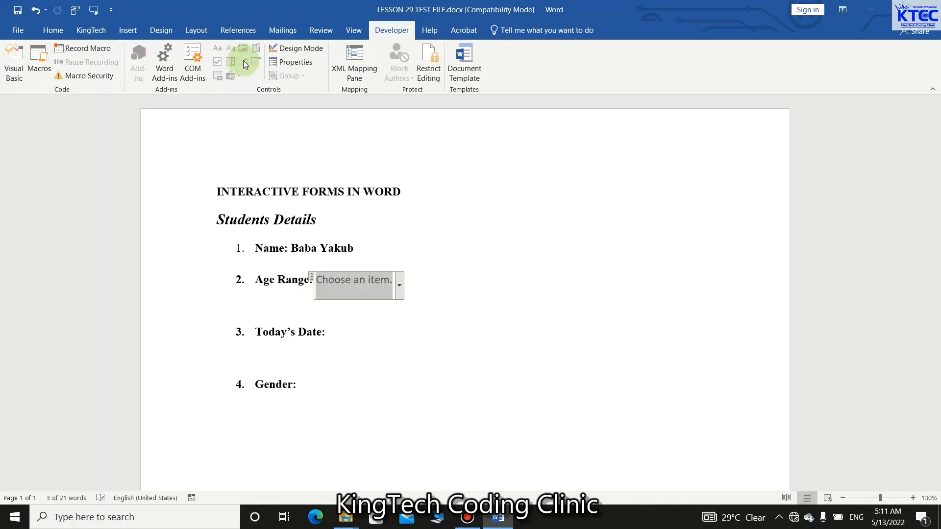
left_click(400, 286)
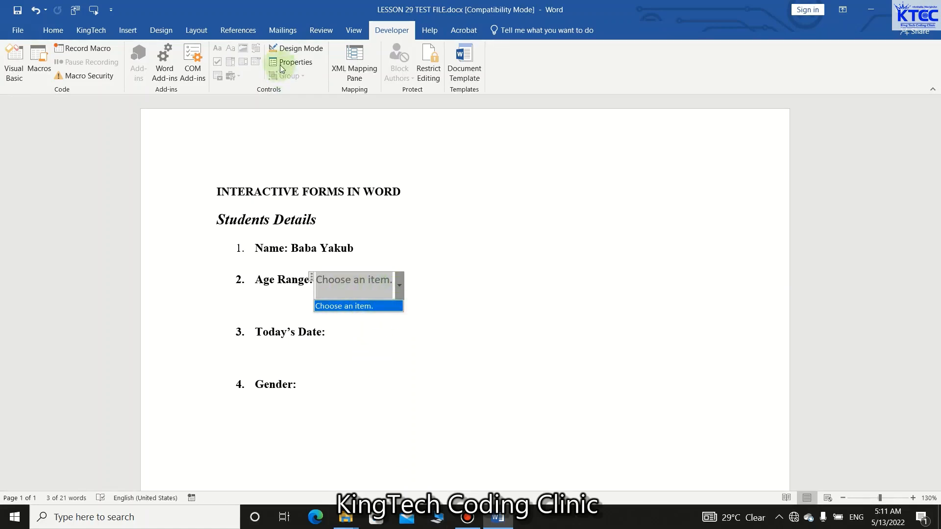
Remove the default "Choose an item." entry in the properties of the Age Range drop-down list.
left_click(296, 62)
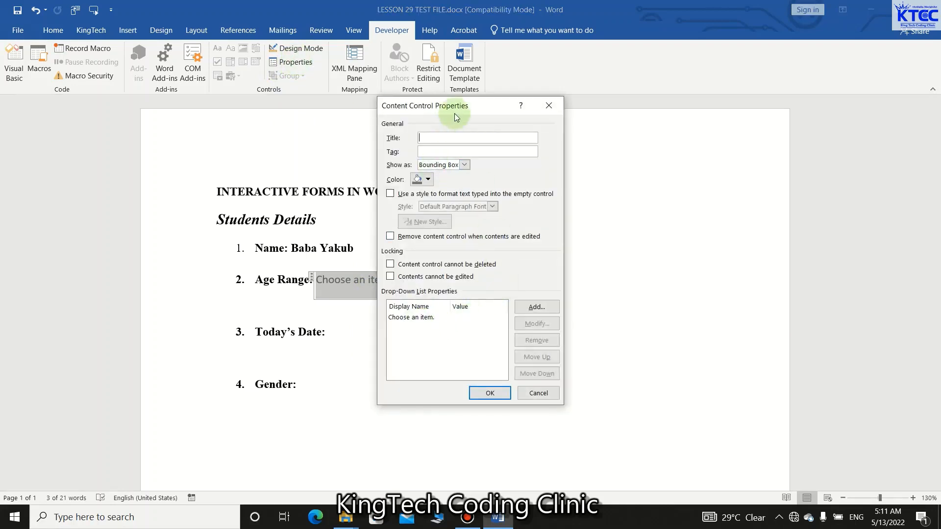
left_click_drag(461, 110, 553, 114)
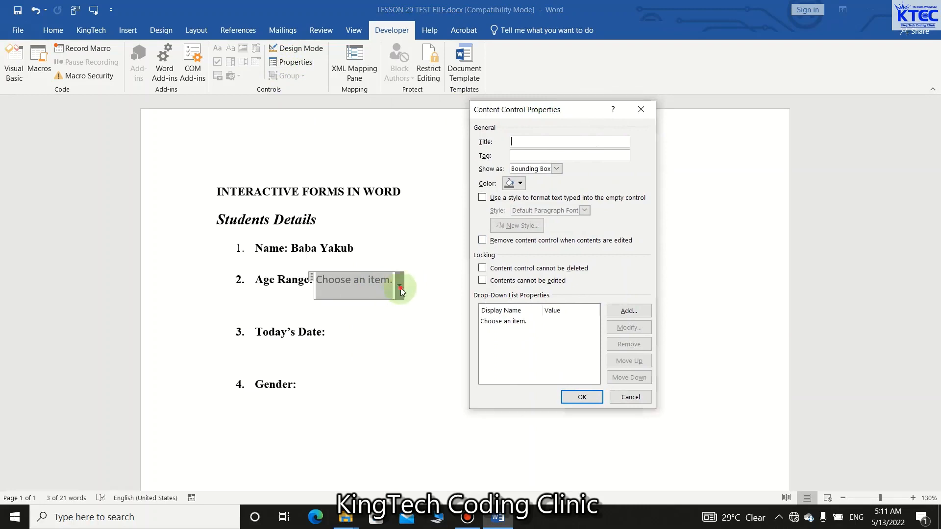
left_click(509, 322)
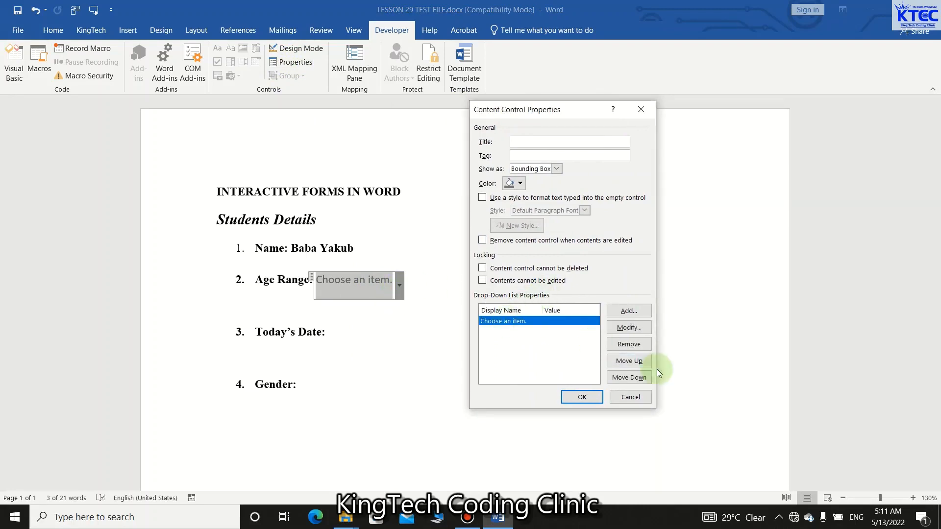
left_click(629, 344)
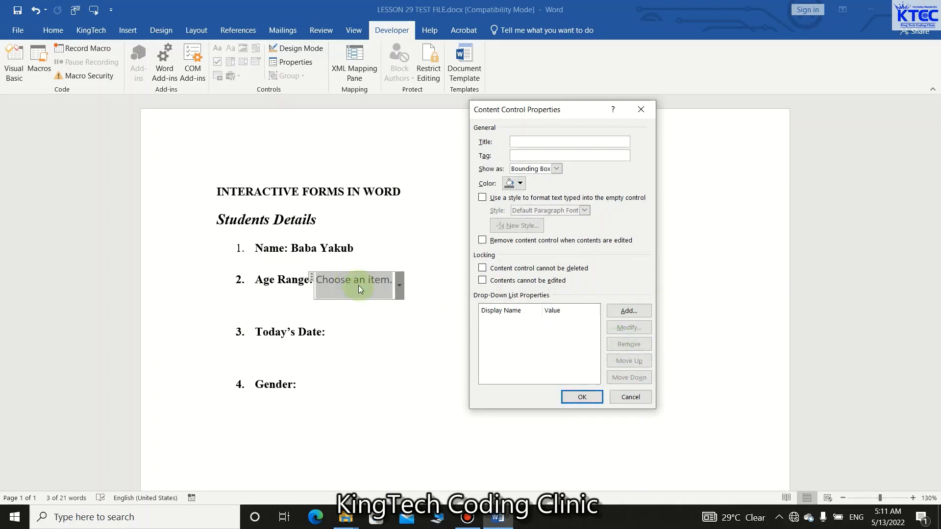
Add the choice 10-20 to the Age Range drop-down list.
left_click(627, 314)
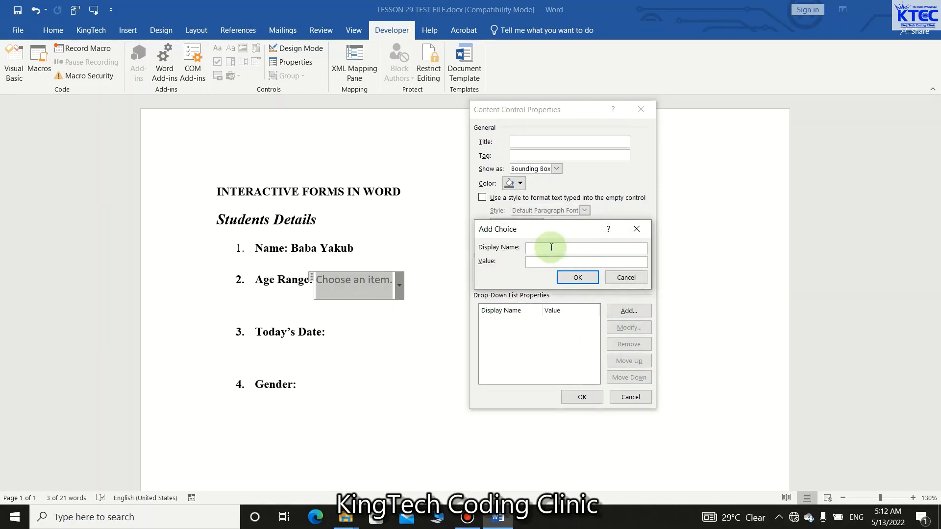
type("10-20")
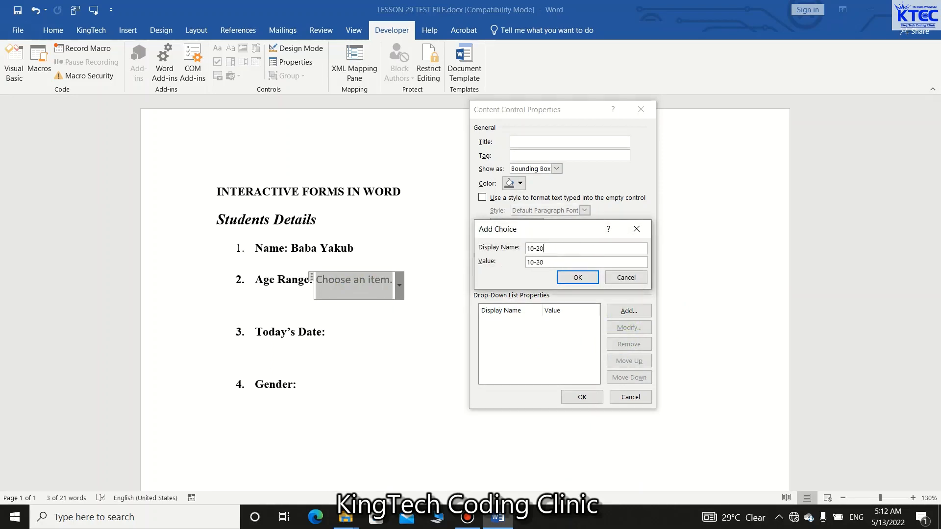
left_click(578, 278)
Add the choices 20-30 and 30-40 to the Age Range drop-down list.
left_click(627, 312)
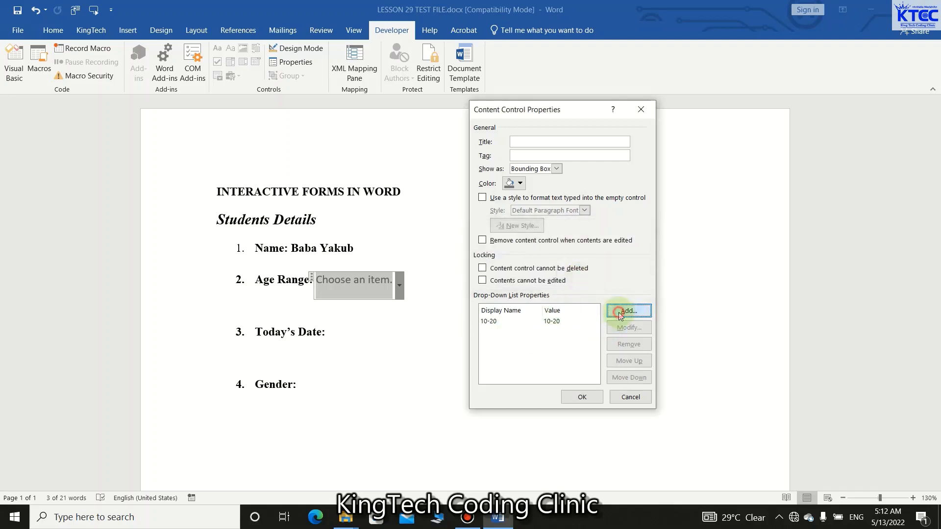
type("20")
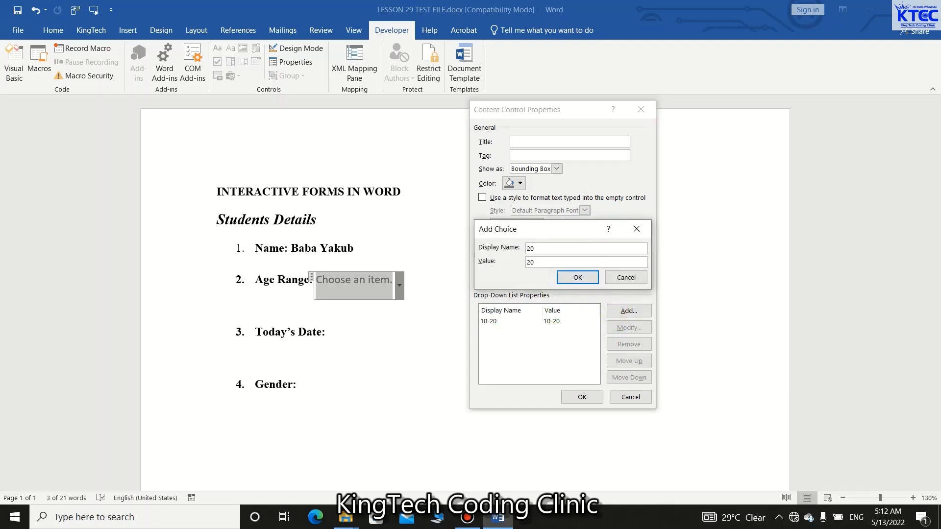
type("-30")
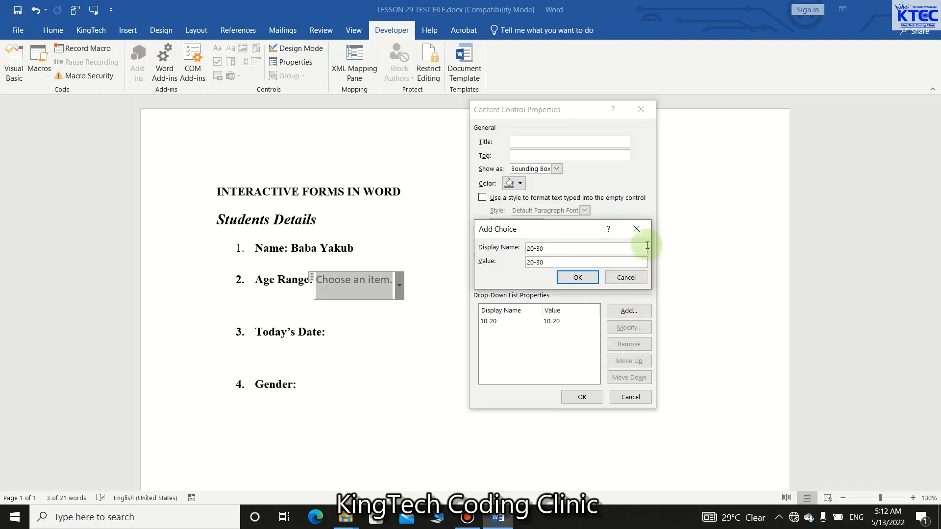
left_click(584, 284)
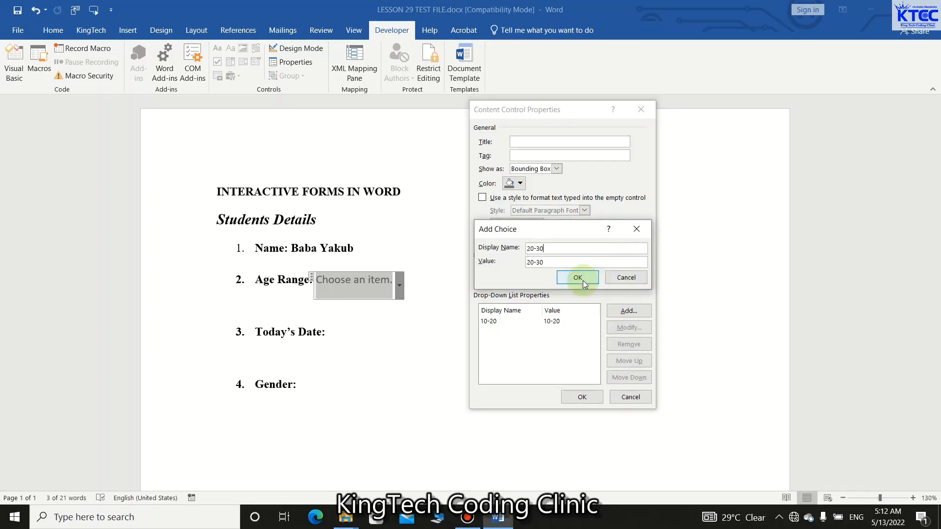
left_click(625, 311)
type("3")
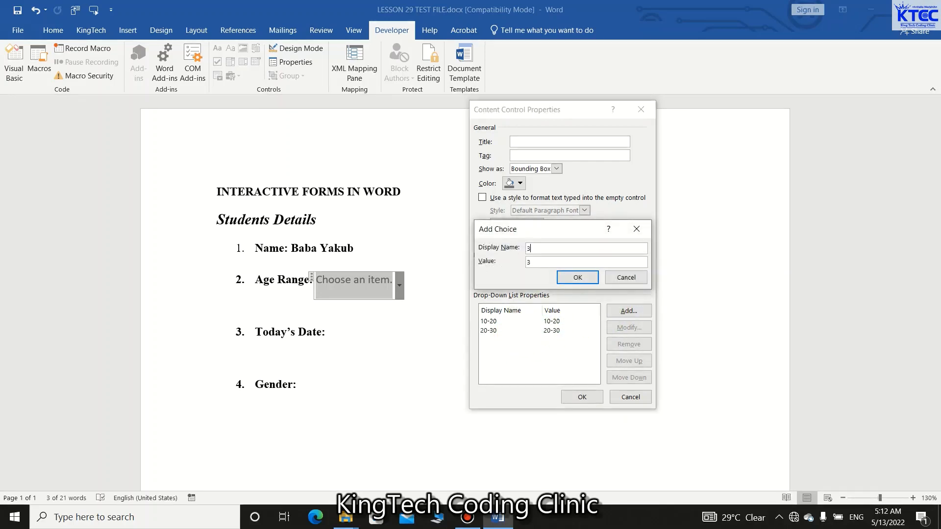
type("0-40")
left_click(578, 278)
Add the choices 40-50 and 50+ to the Age Range drop-down list and apply the content control properties.
left_click(619, 314)
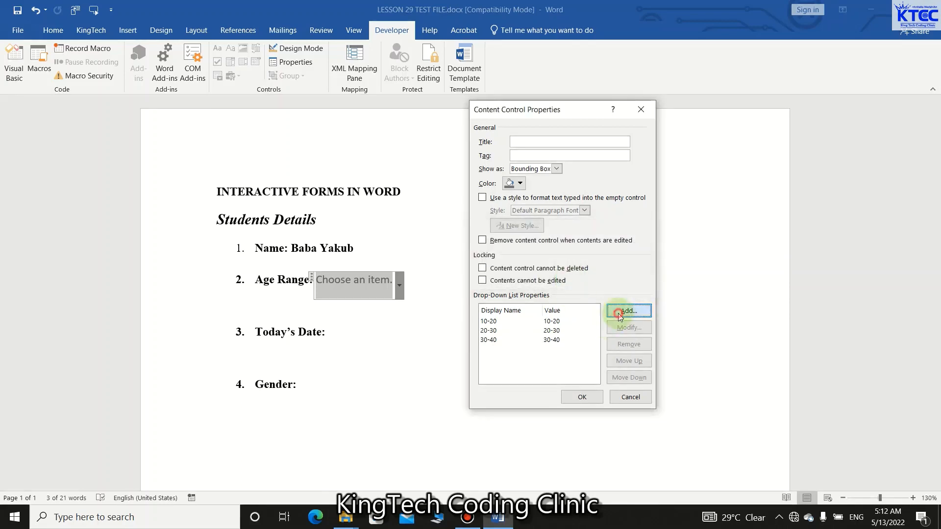
type("40")
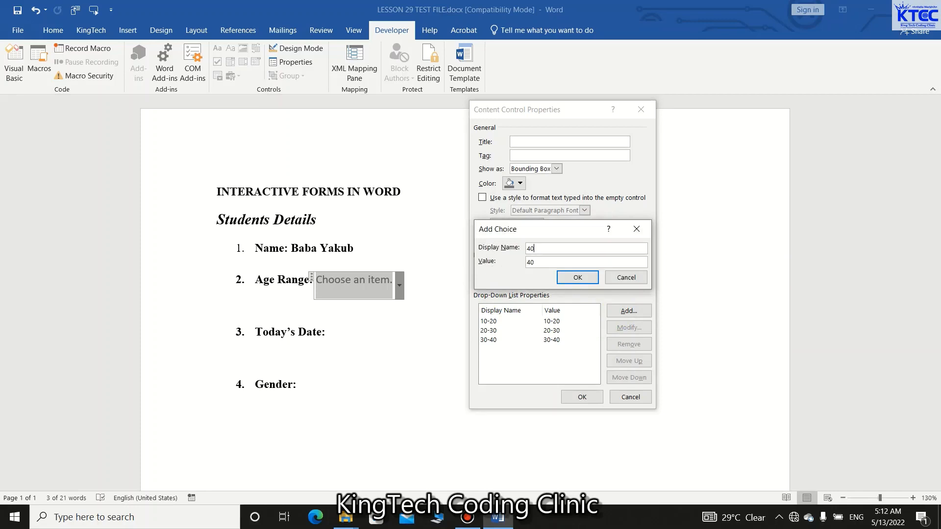
type("-50")
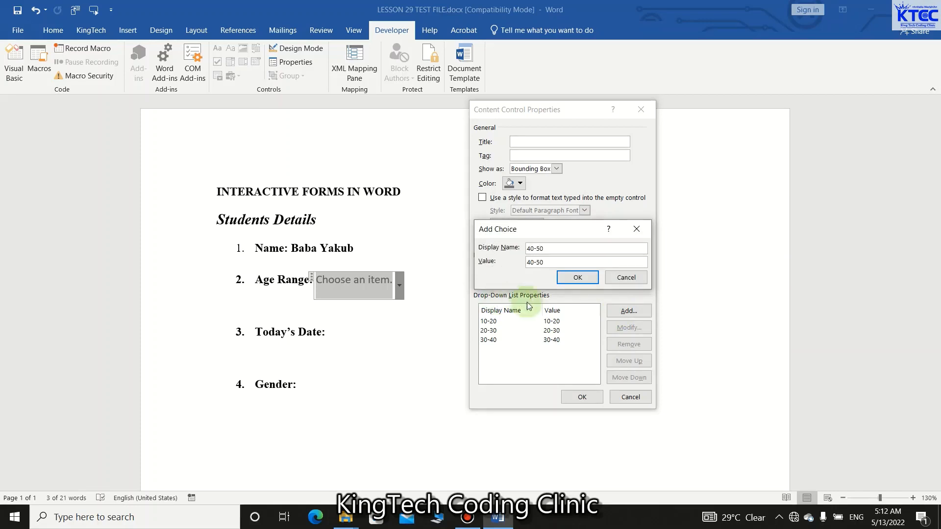
left_click(566, 279)
left_click(613, 309)
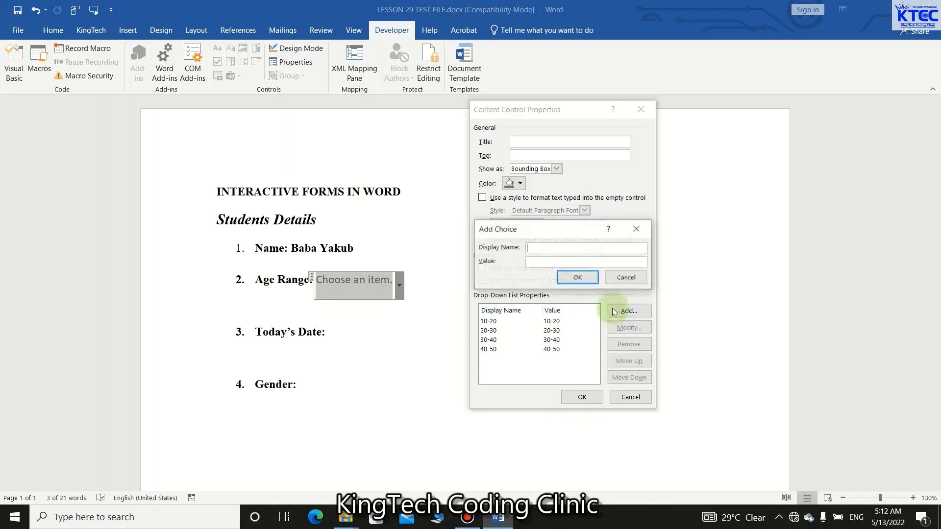
type("50")
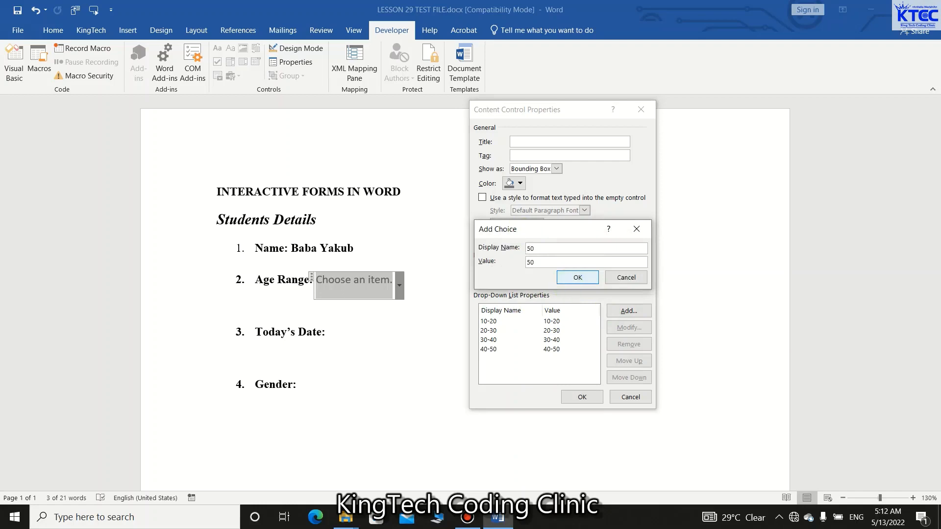
type("+")
left_click(571, 277)
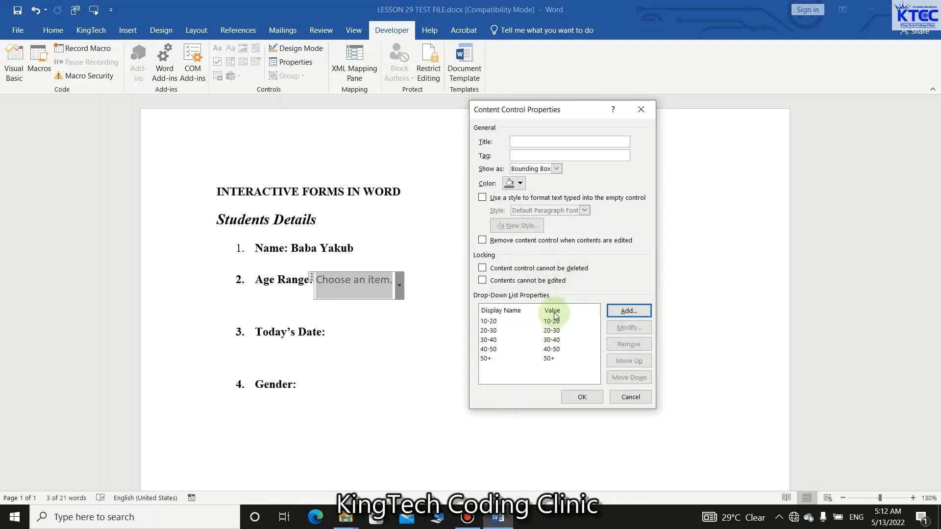
left_click(578, 396)
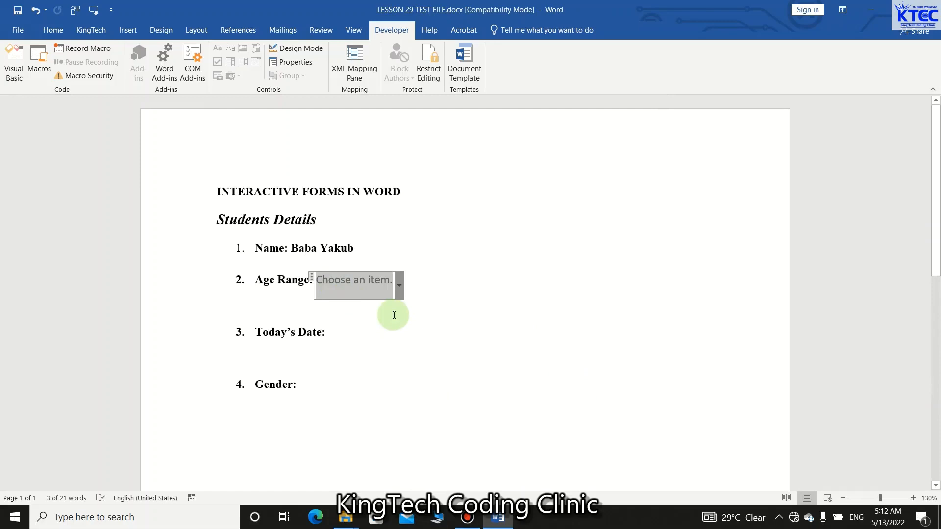
Choose 30-40 in the Age Range drop-down list of the form.
left_click(401, 290)
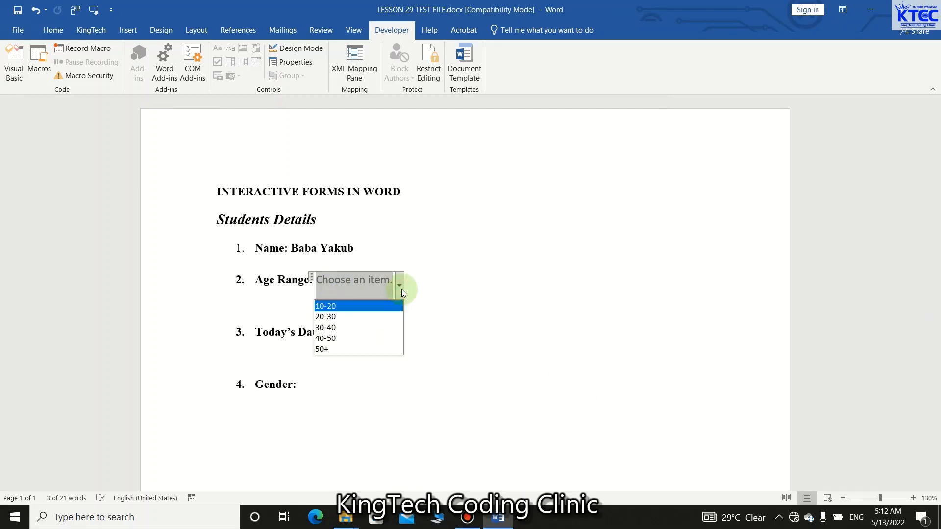
left_click(331, 327)
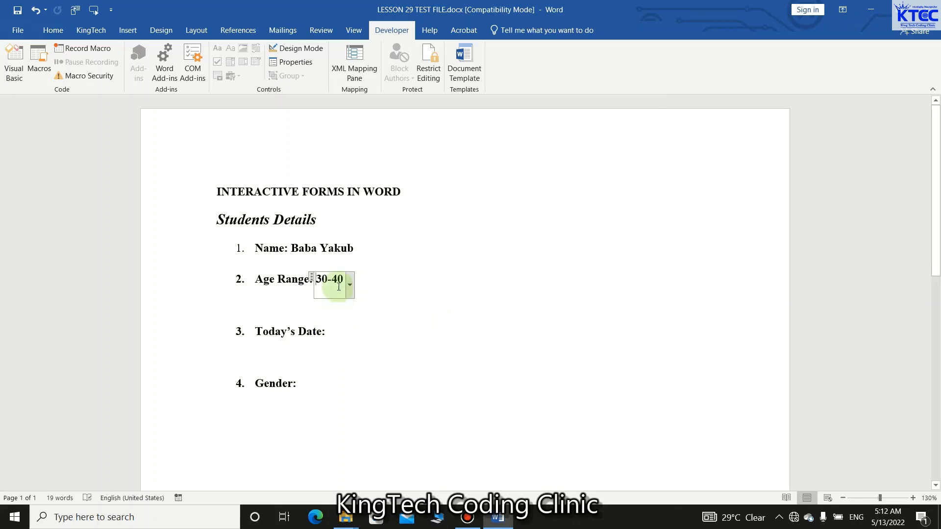
left_click(394, 310)
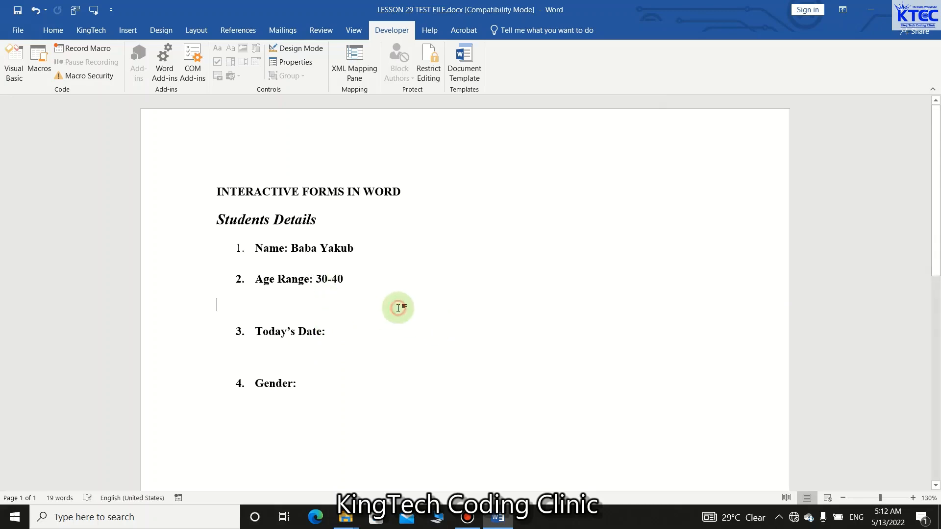
Insert a date picker content control after the "Today's Date:" label.
left_click(340, 330)
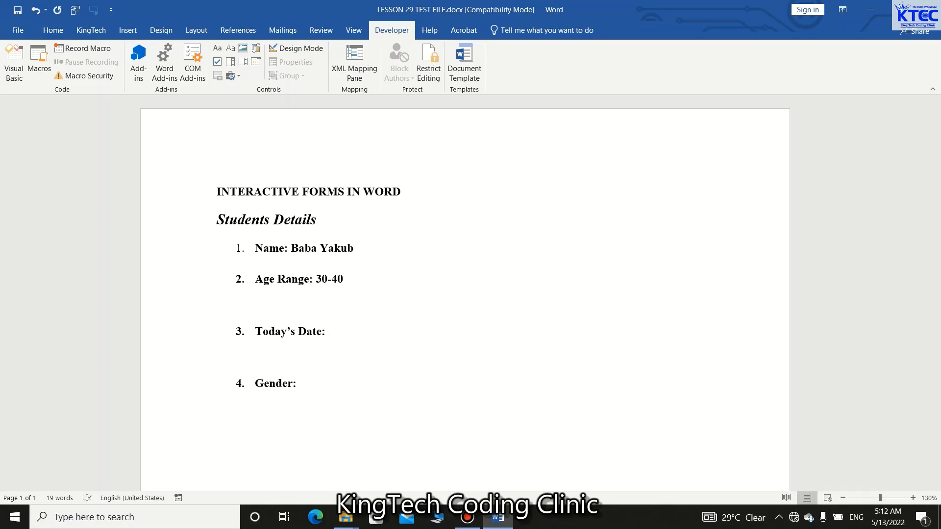
left_click(328, 334)
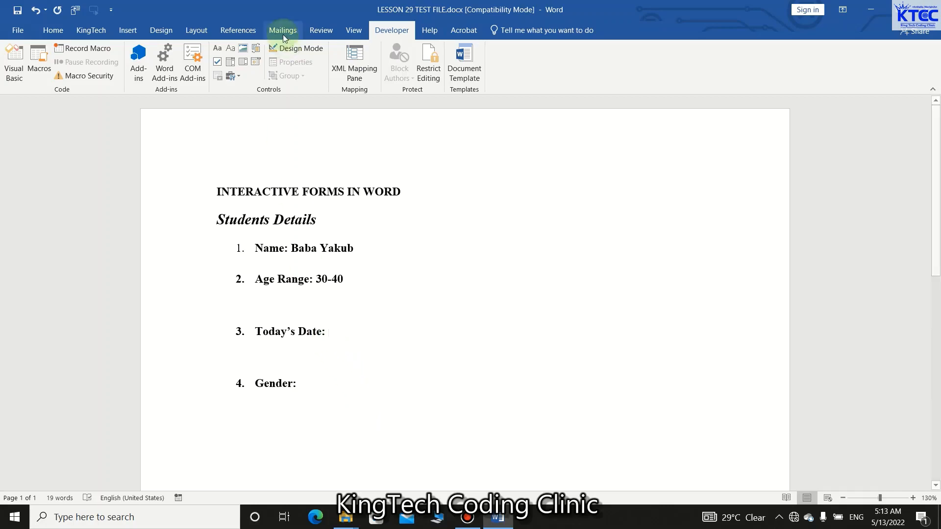
left_click(254, 61)
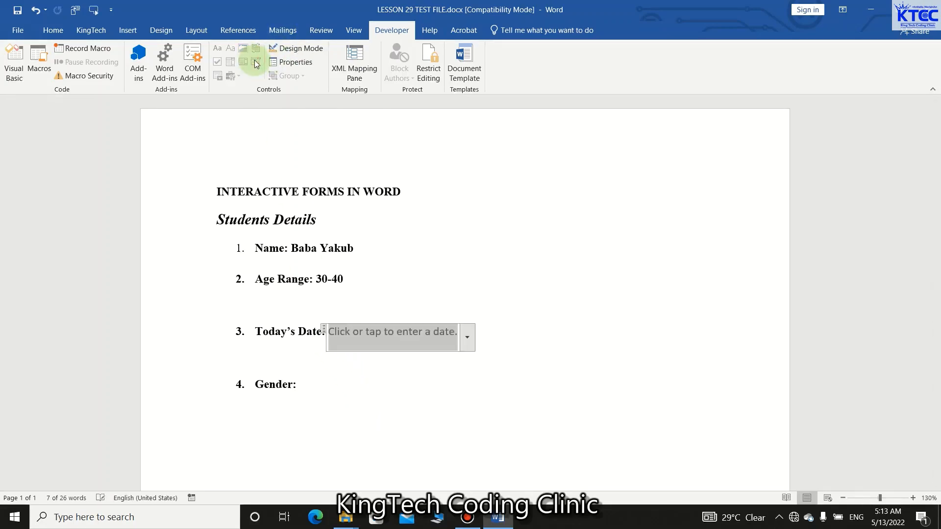
Pick 5/12/2022 in the Today's Date control and change the date to 5/18/2022.
left_click(468, 338)
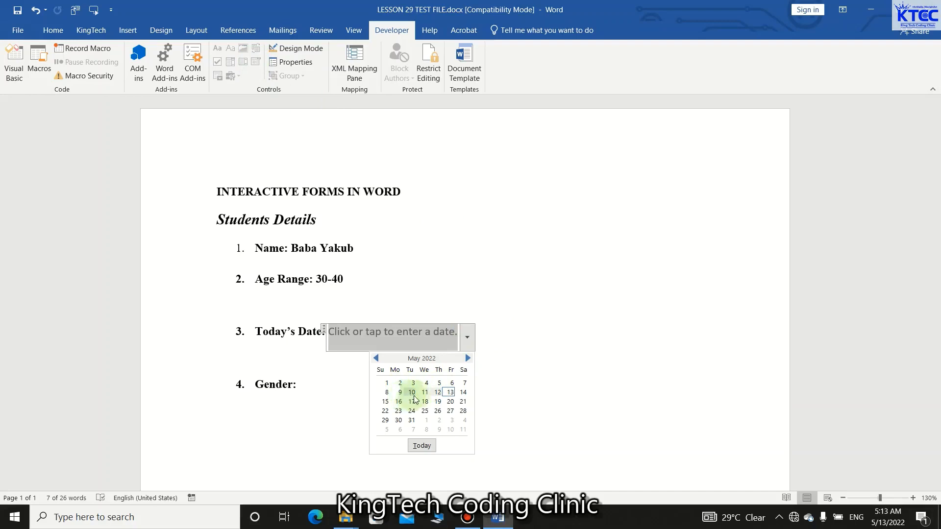
left_click(436, 393)
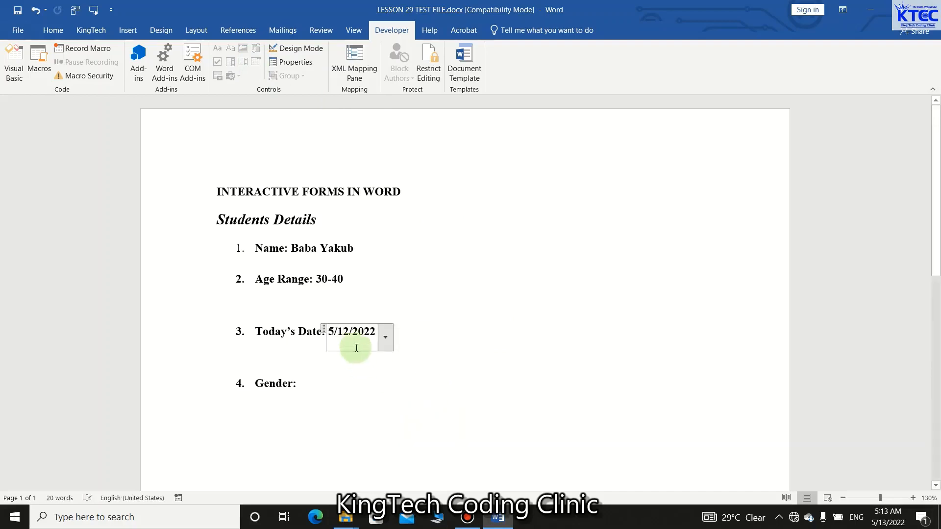
left_click(387, 338)
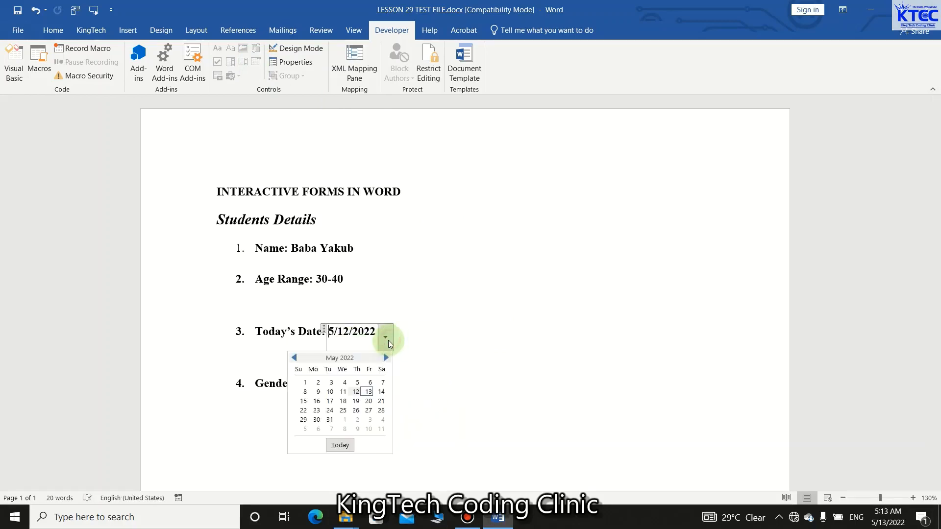
left_click(345, 401)
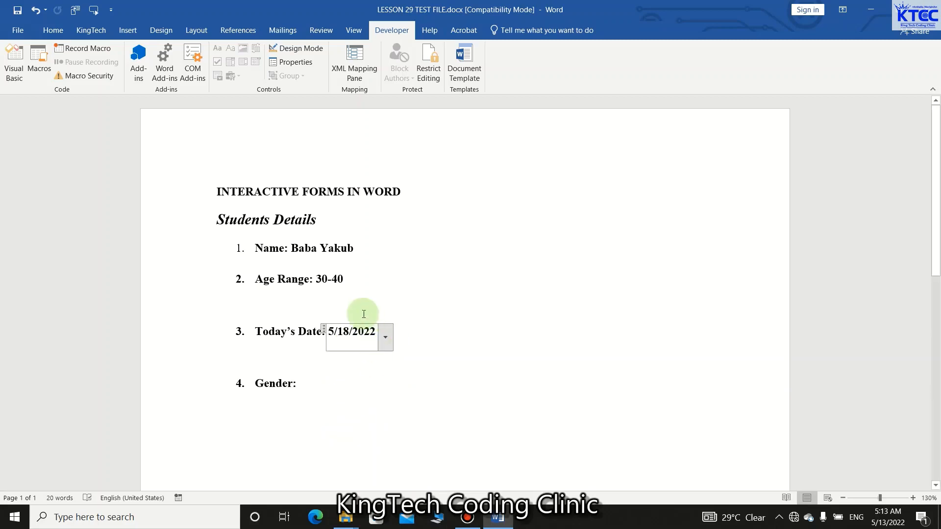
left_click(456, 344)
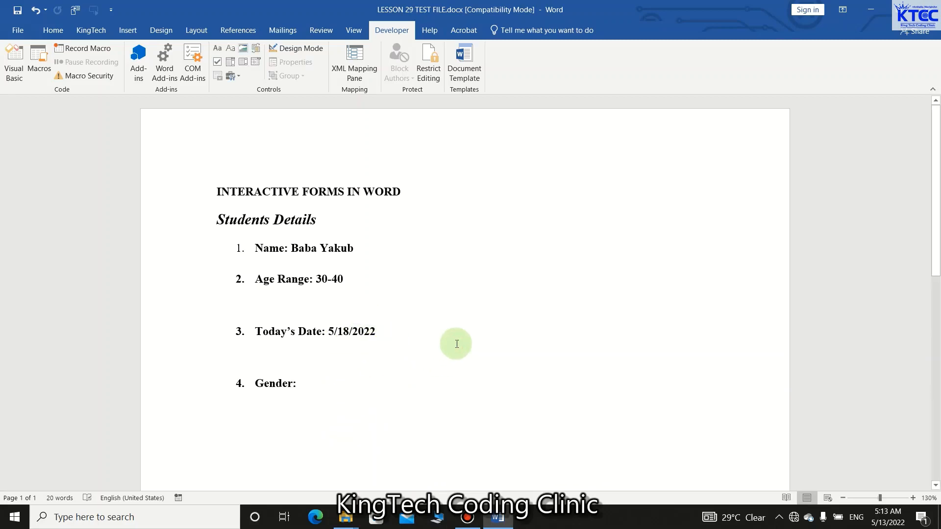
Insert an ActiveX option button after the "Gender:" label and narrow it to a width of about 65.
left_click(297, 384)
left_click(241, 78)
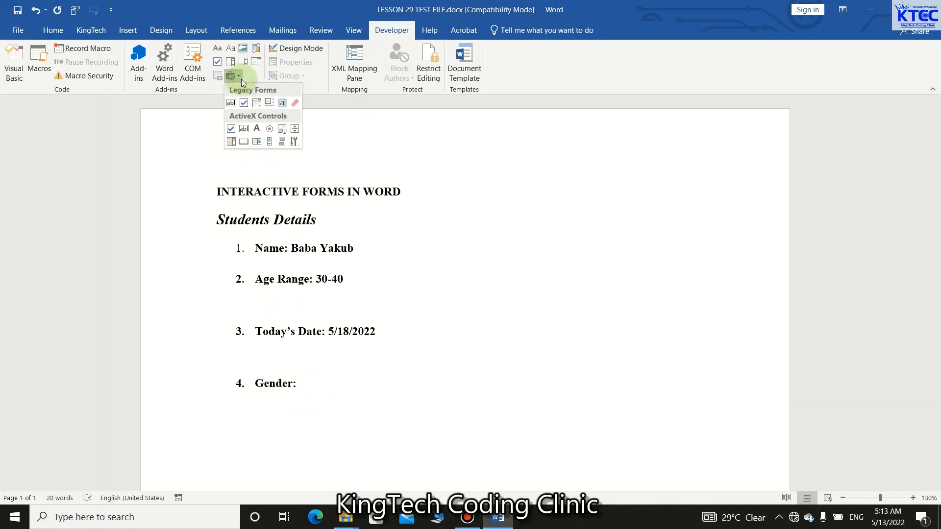
left_click(269, 130)
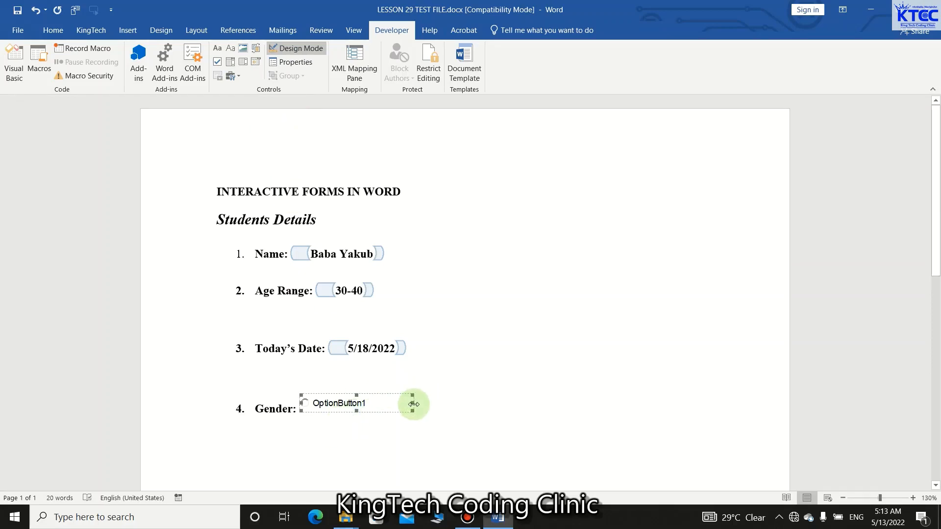
left_click_drag(414, 404, 368, 408)
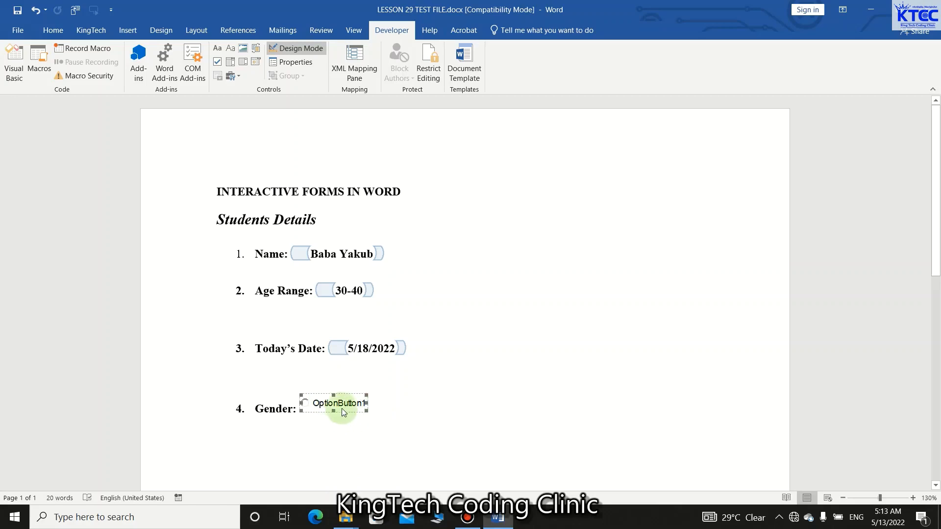
Set the caption of the Gender option button to Male and shrink its frame to fit the text.
left_click(280, 62)
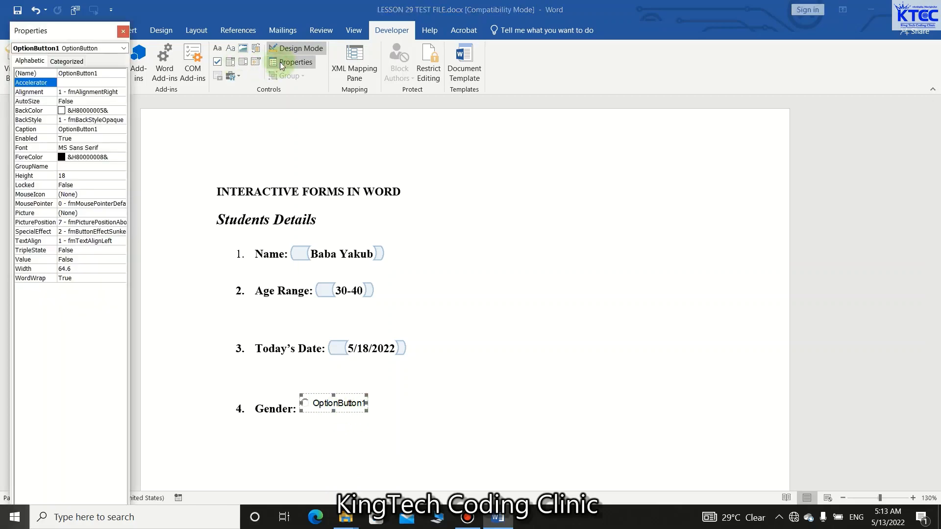
double_click(104, 130)
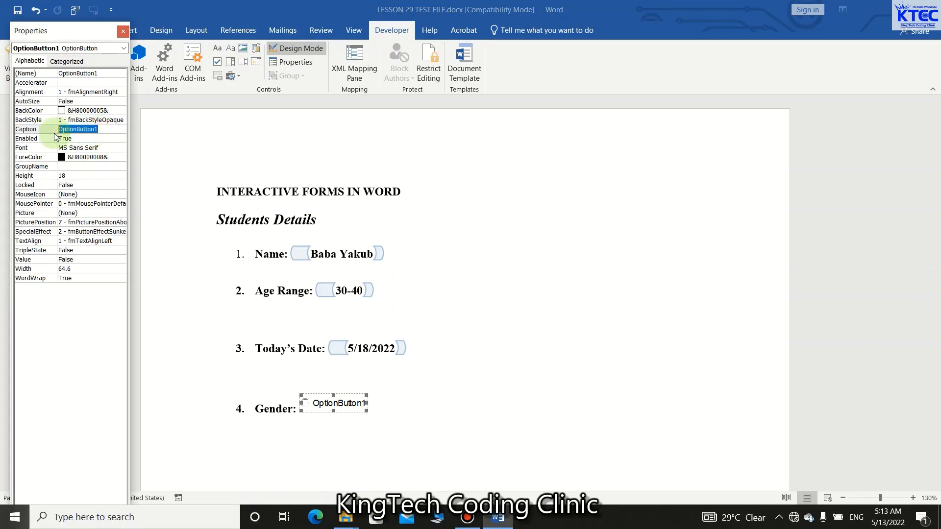
type("Male")
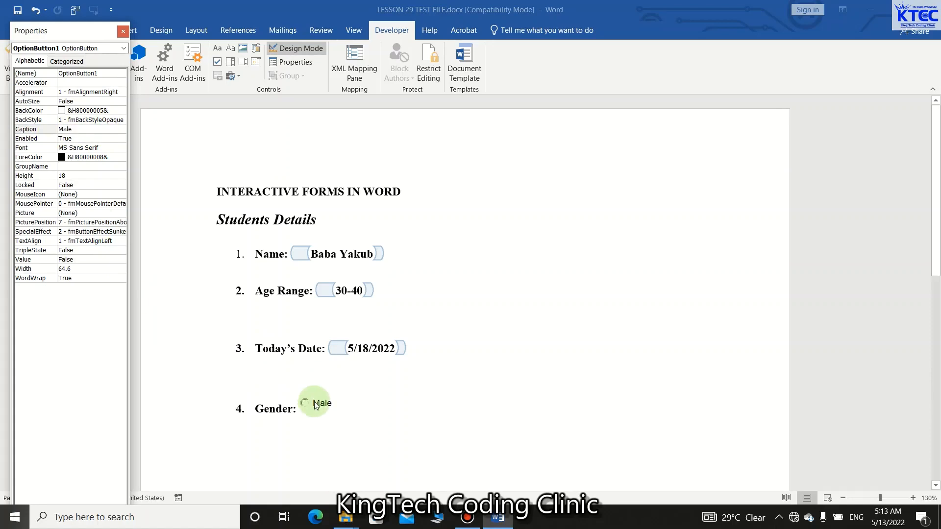
left_click(357, 409)
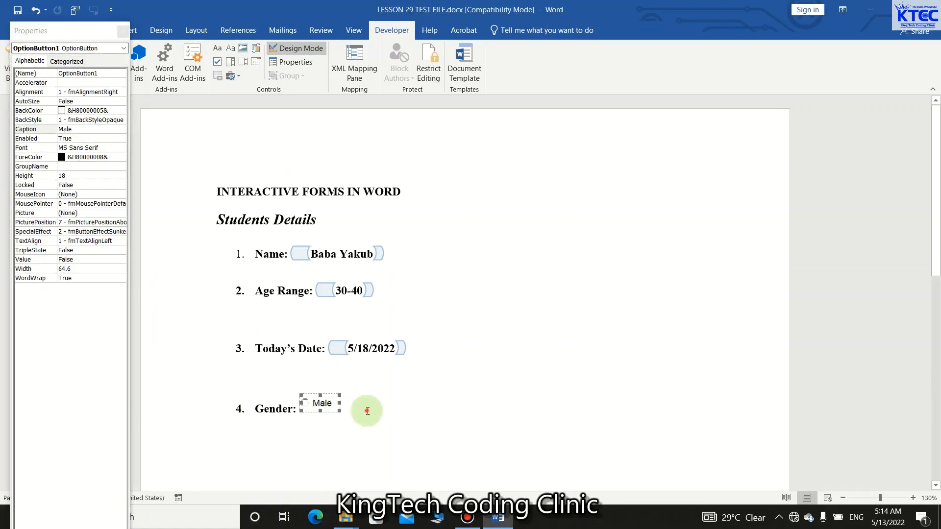
Insert a second ActiveX option button beside Male and narrow its frame to a width of about 72.
left_click(369, 410)
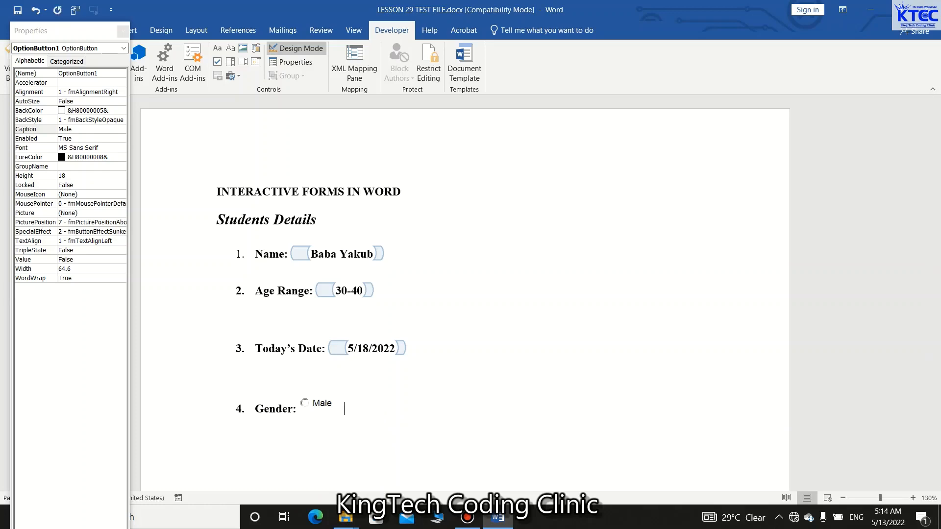
left_click(235, 77)
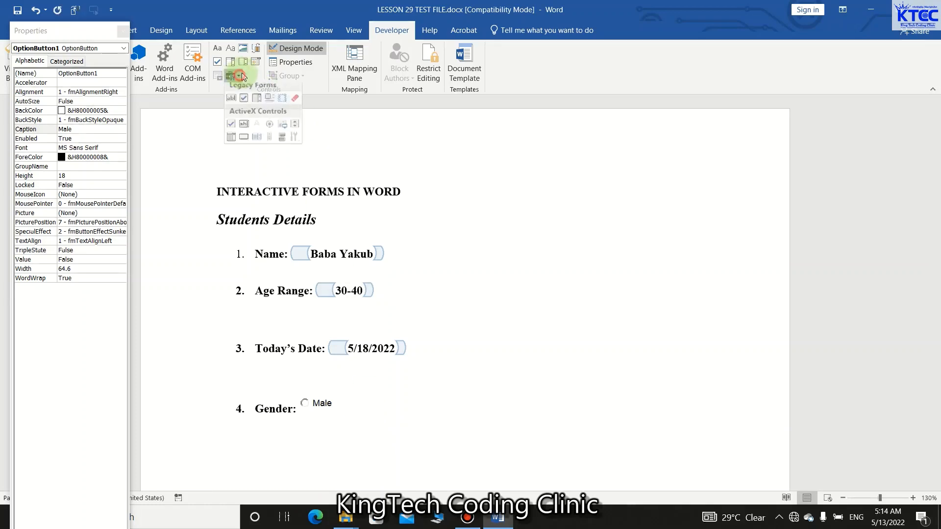
left_click(269, 129)
mouse_move(437, 411)
left_mouse_down()
mouse_move(456, 408)
mouse_move(420, 406)
left_mouse_up()
Set the caption of the second Gender option button to Female.
left_click(105, 128)
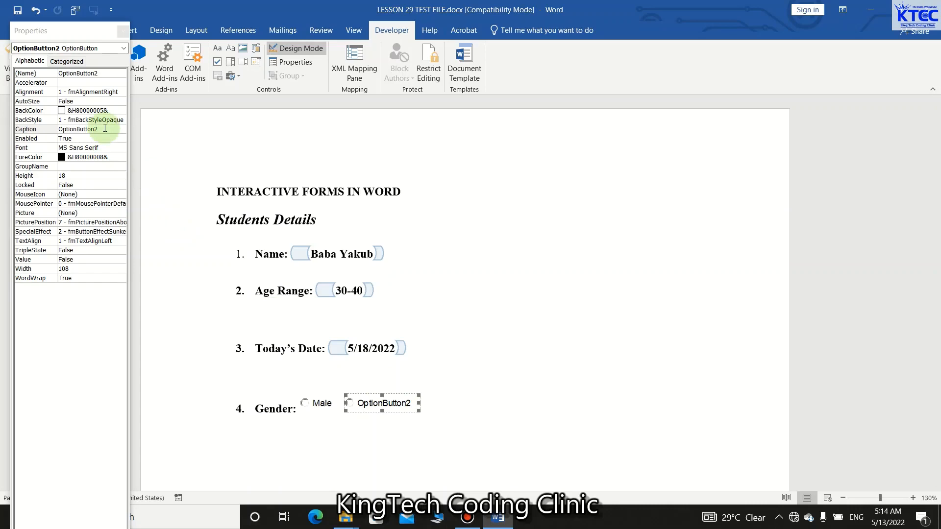
left_click(107, 129)
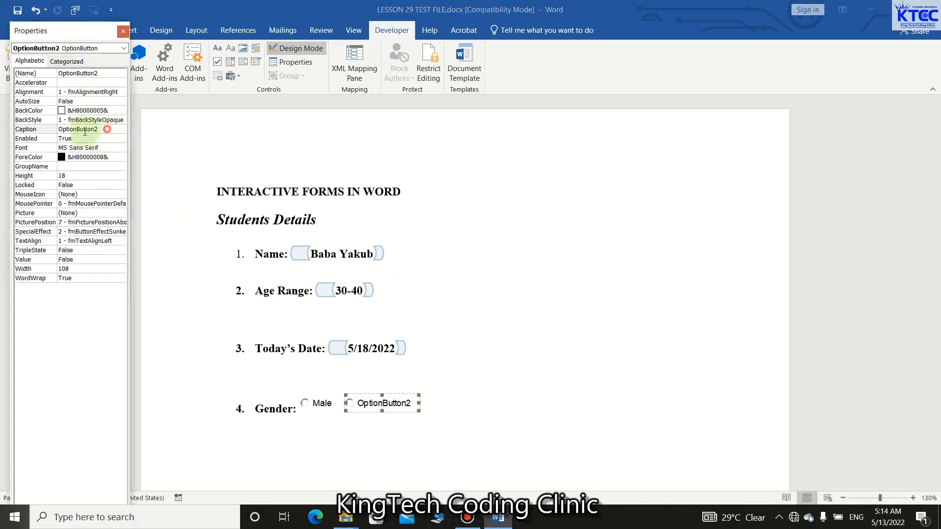
double_click(85, 130)
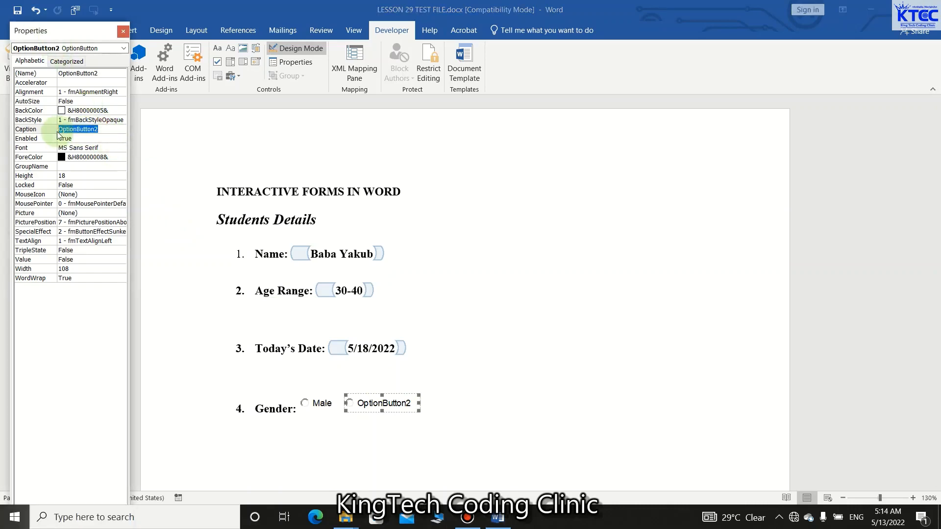
type("Female")
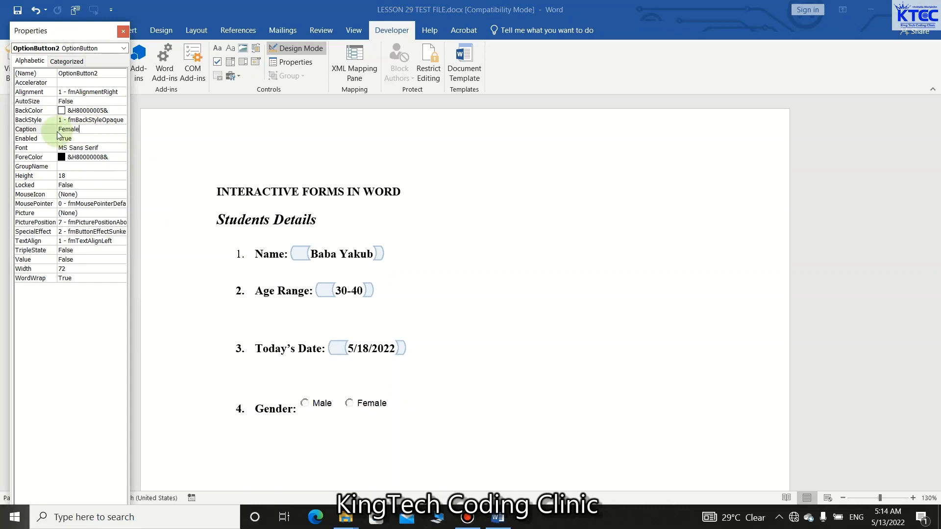
Shrink the Female option button's frame to fit its text and turn off Design Mode.
left_click(410, 410)
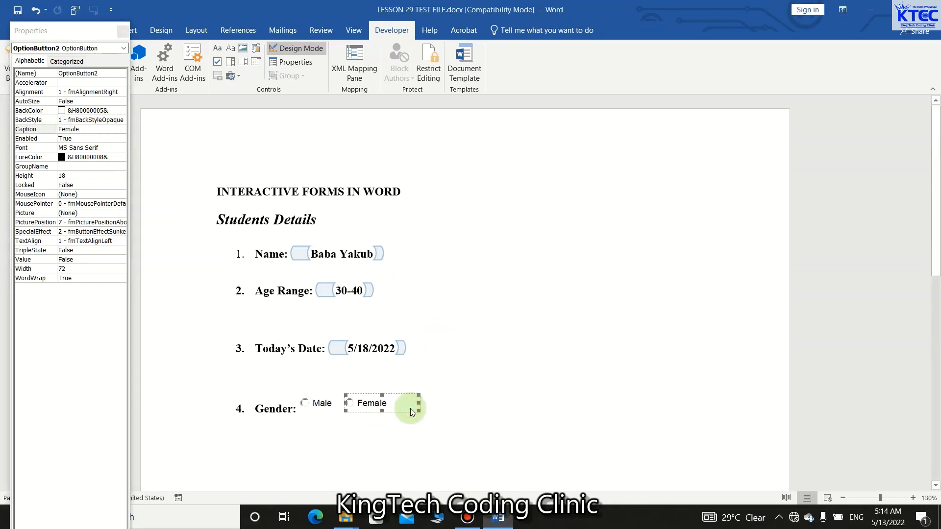
left_click_drag(419, 410, 394, 406)
left_click(433, 413)
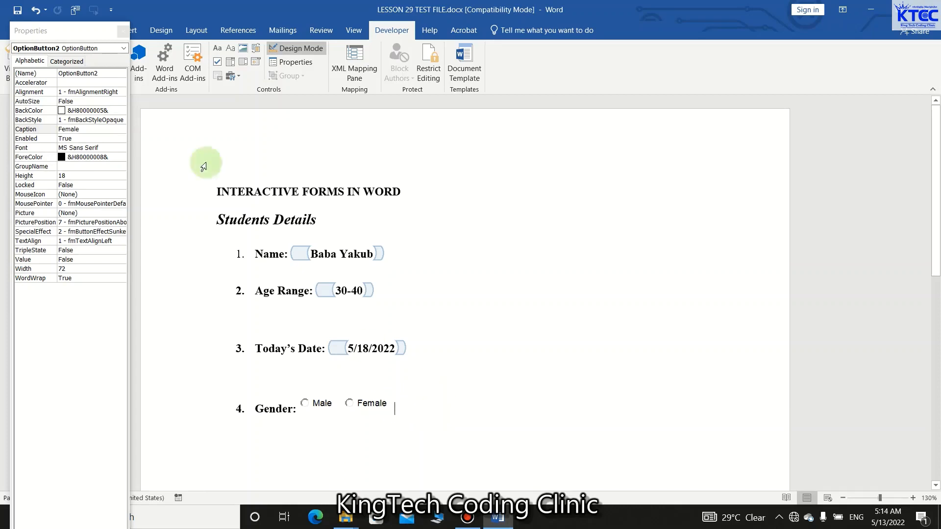
left_click(123, 32)
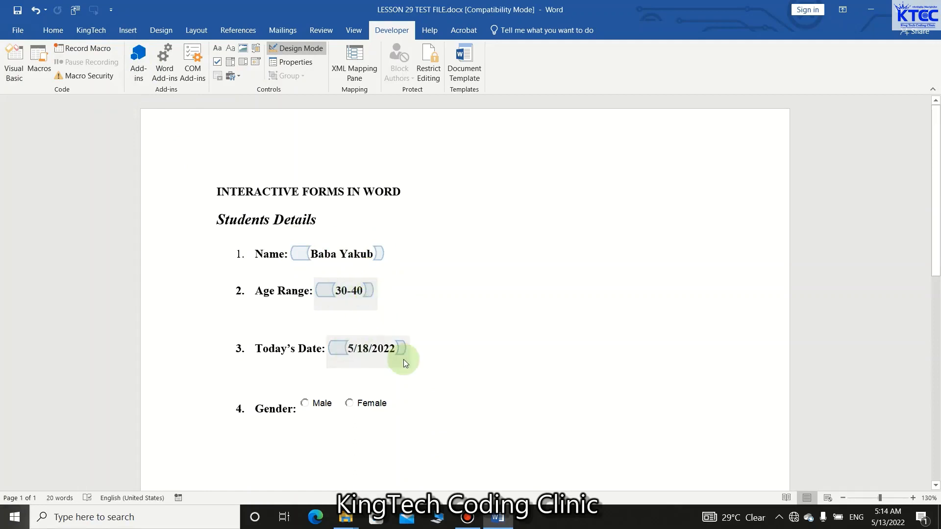
left_click(297, 48)
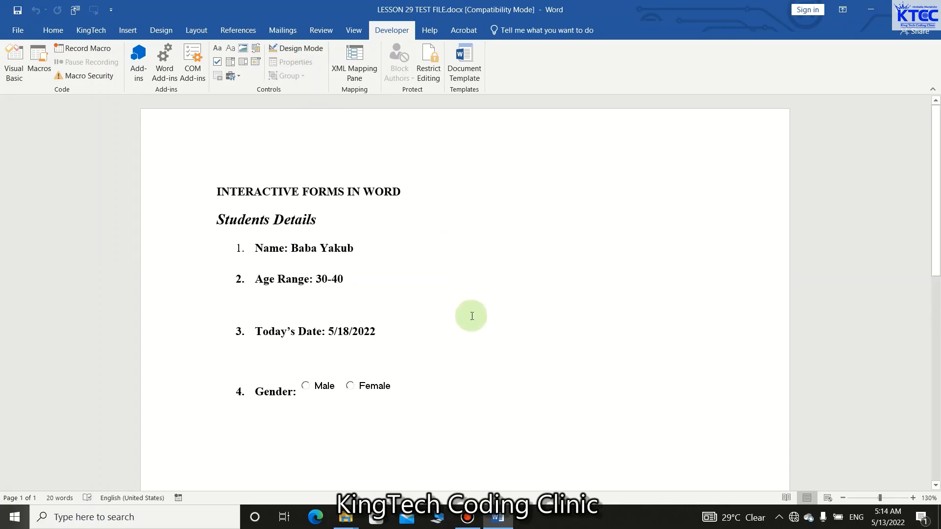
Clear the existing entry from the Name field while keeping its content control.
left_click(355, 249)
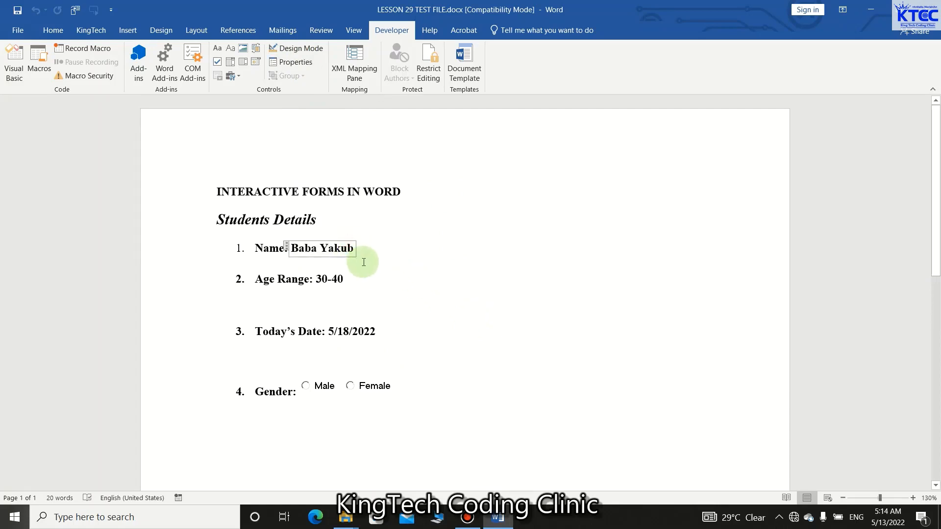
key("BackSpace")
key("BackSpace")
key("BackSpace")
key("BackSpace")
key("BackSpace")
key("BackSpace")
key("BackSpace")
key("BackSpace")
key("BackSpace")
key("BackSpace")
key("BackSpace")
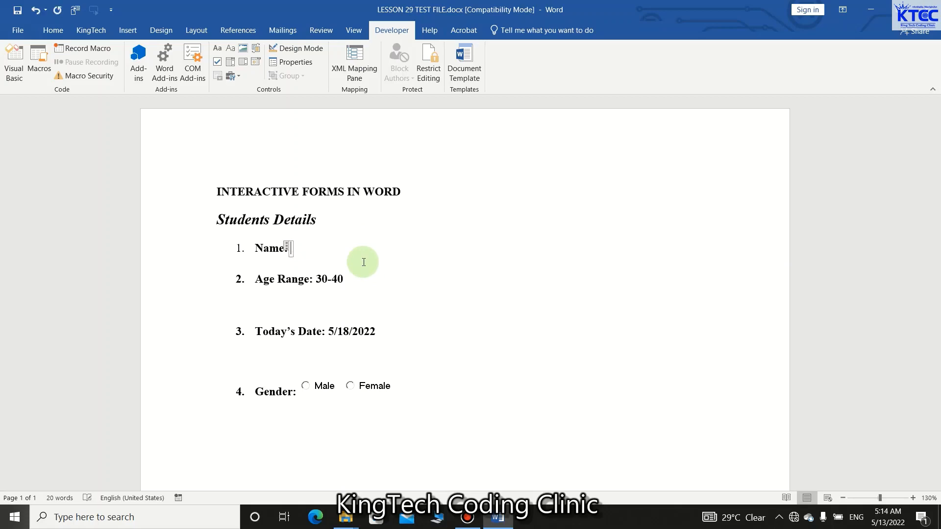
type("M")
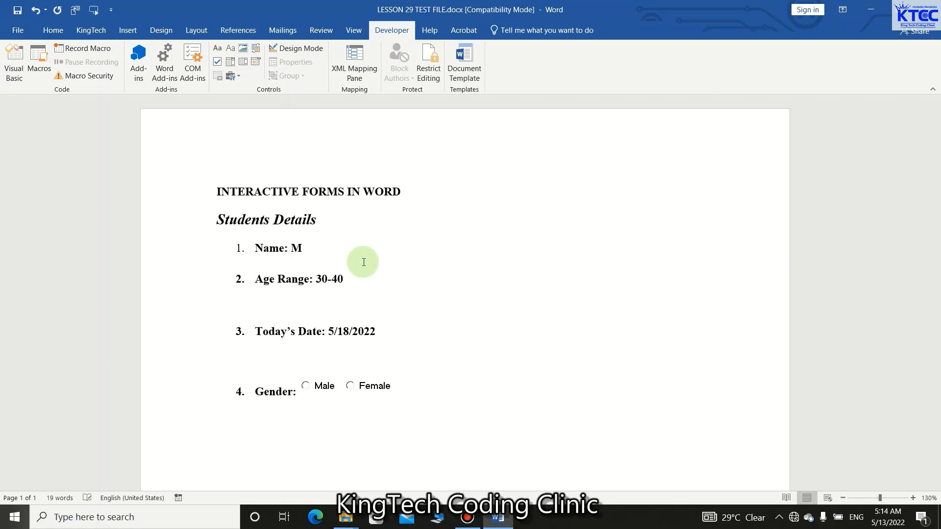
key("BackSpace")
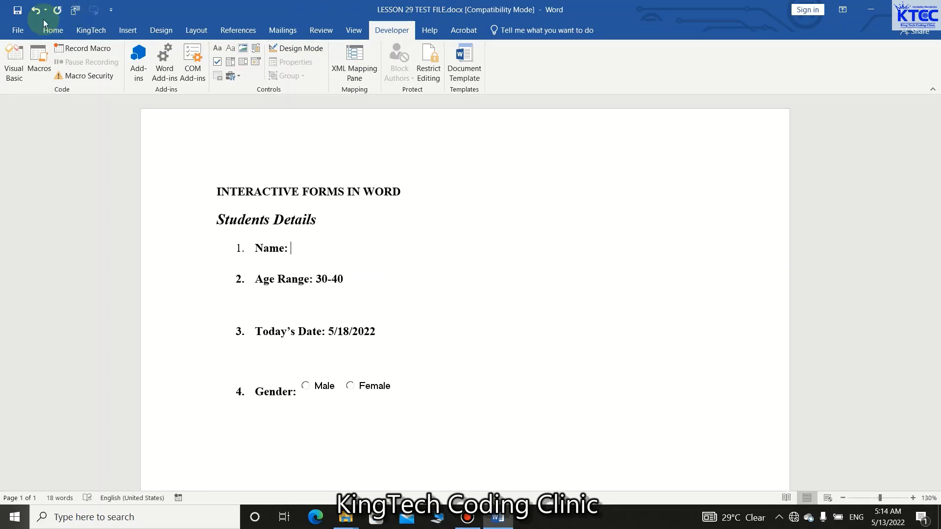
left_click(36, 10)
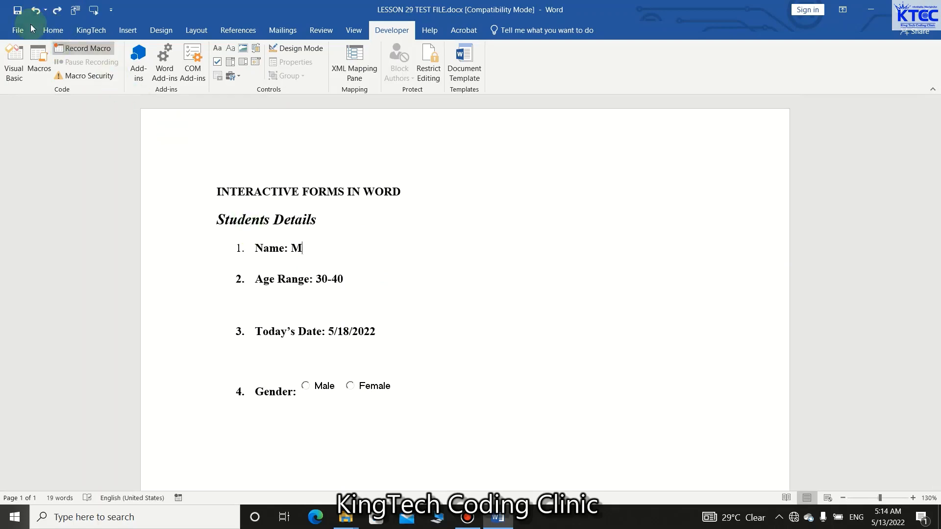
left_click(37, 12)
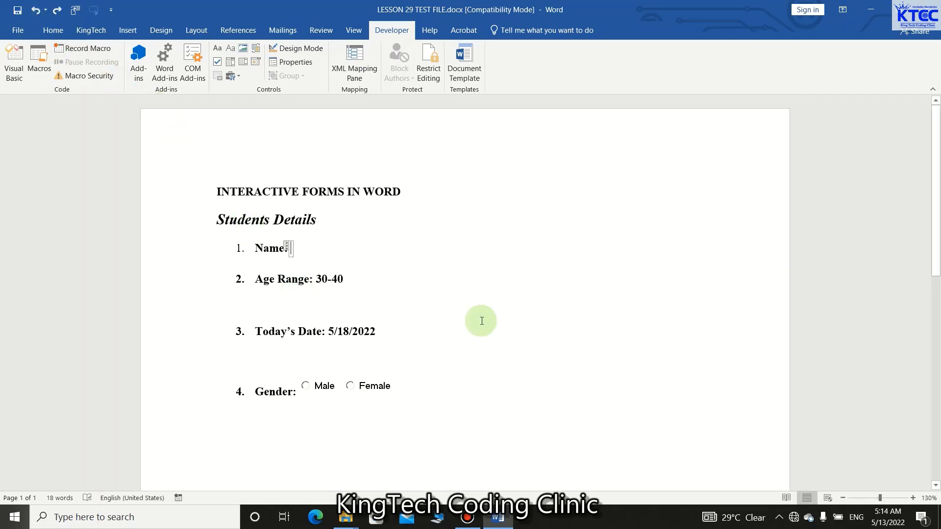
Enter a new student's full name in the Name field.
type("usa Y")
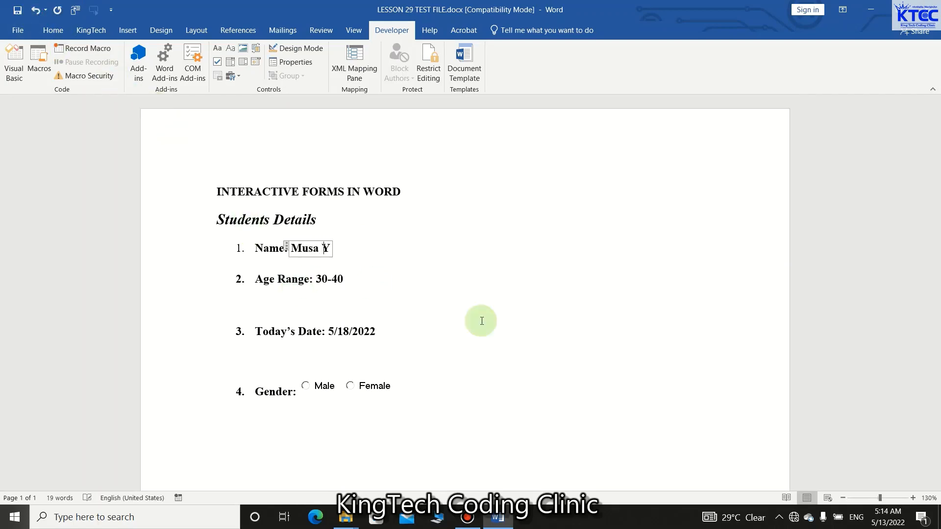
type("aya")
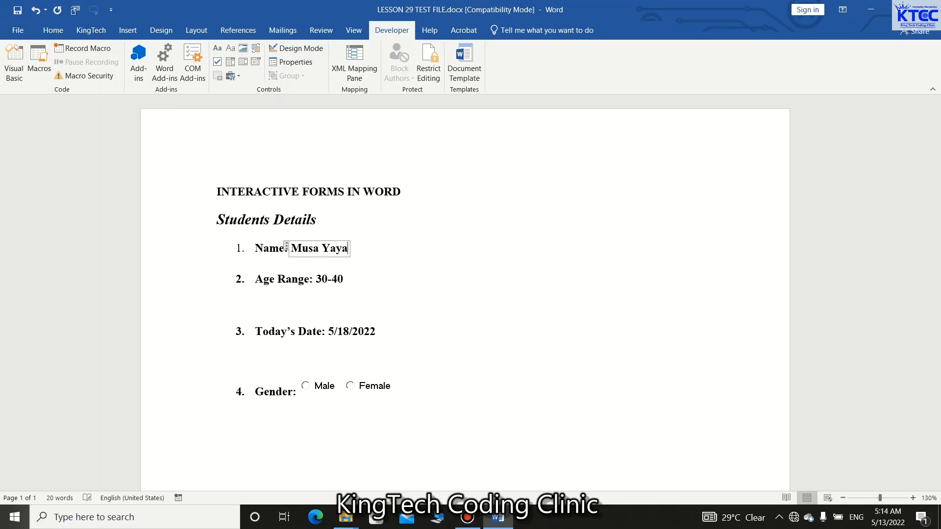
Set the Age Range to 40-50.
left_click(344, 282)
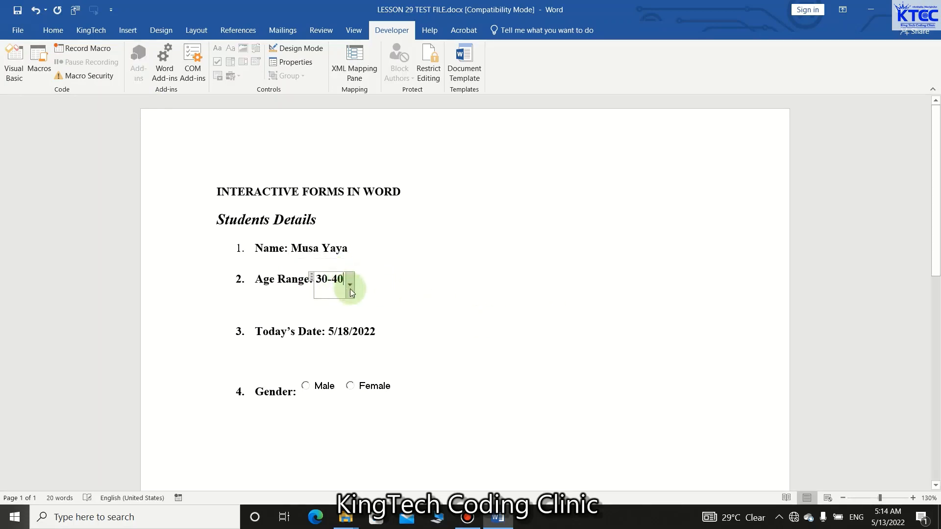
left_click(351, 284)
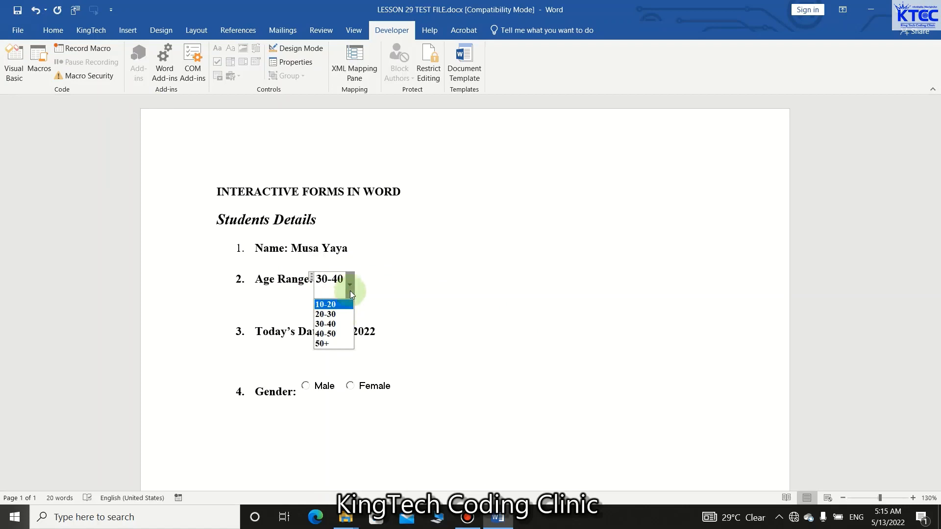
left_click(341, 333)
Set Today's Date to 5/18/2022 and select Male as the Gender.
left_click(351, 333)
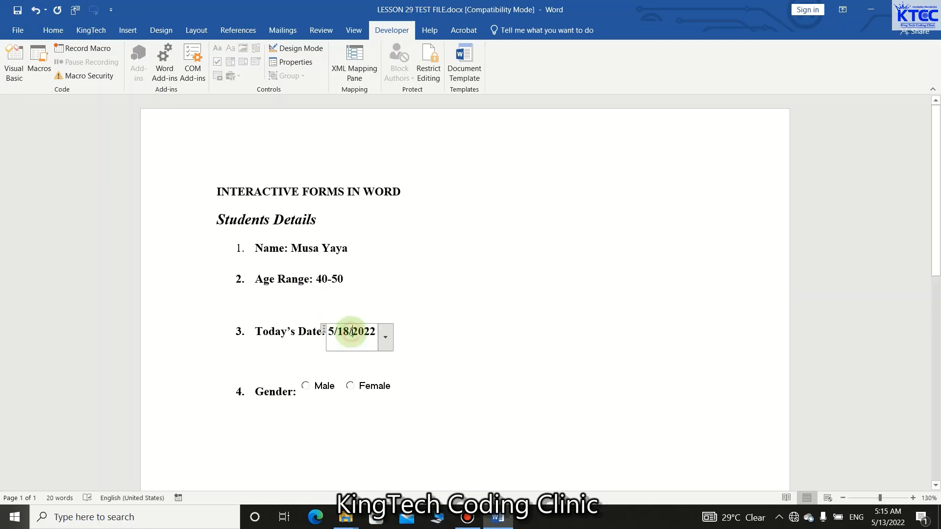
left_click(391, 346)
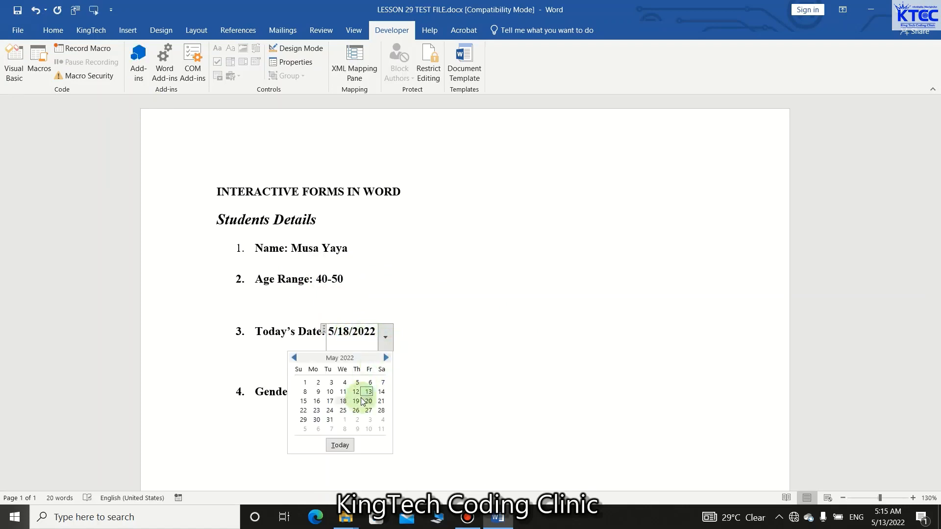
left_click(343, 401)
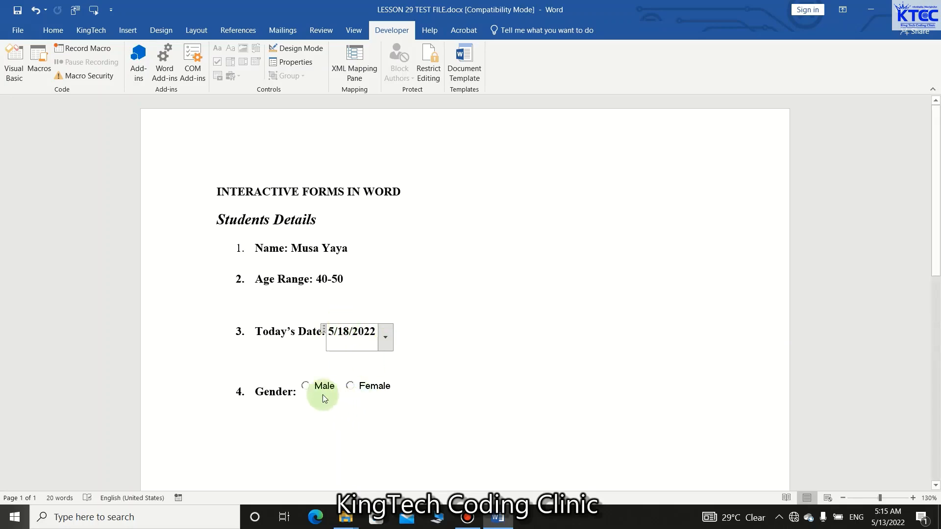
left_click(306, 385)
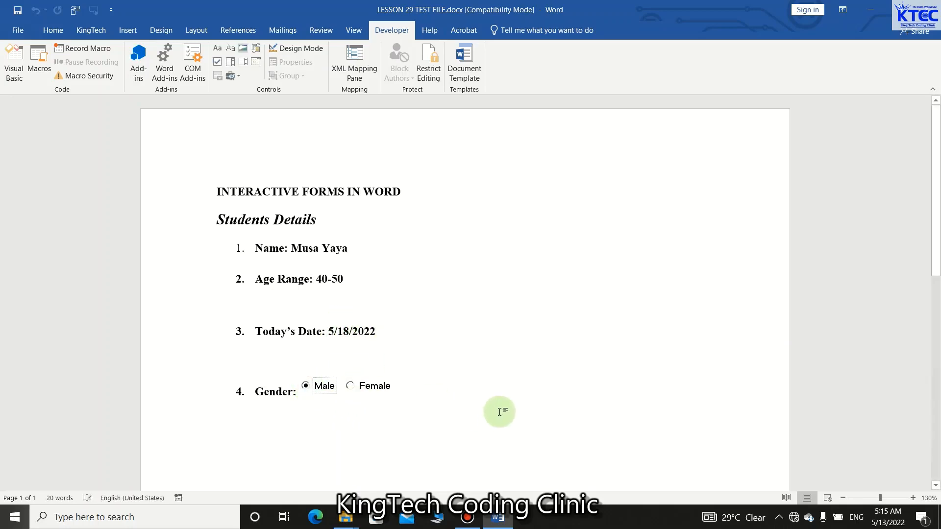